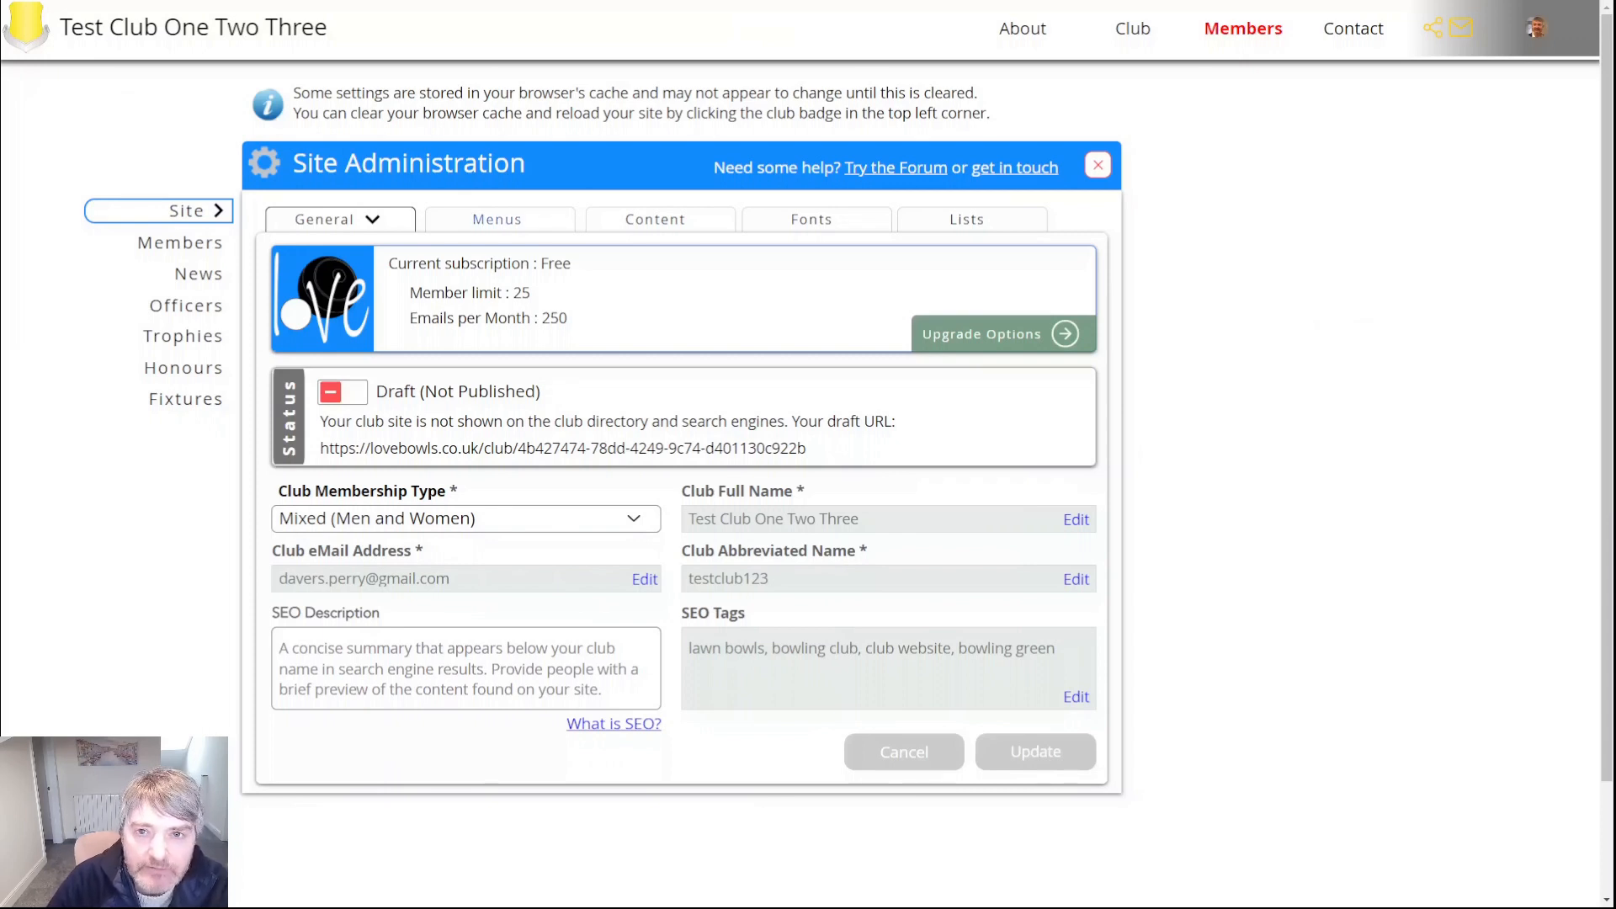
Display the site's top menu settings and examine the entries of the Club dropdown menu.
left_click(510, 226)
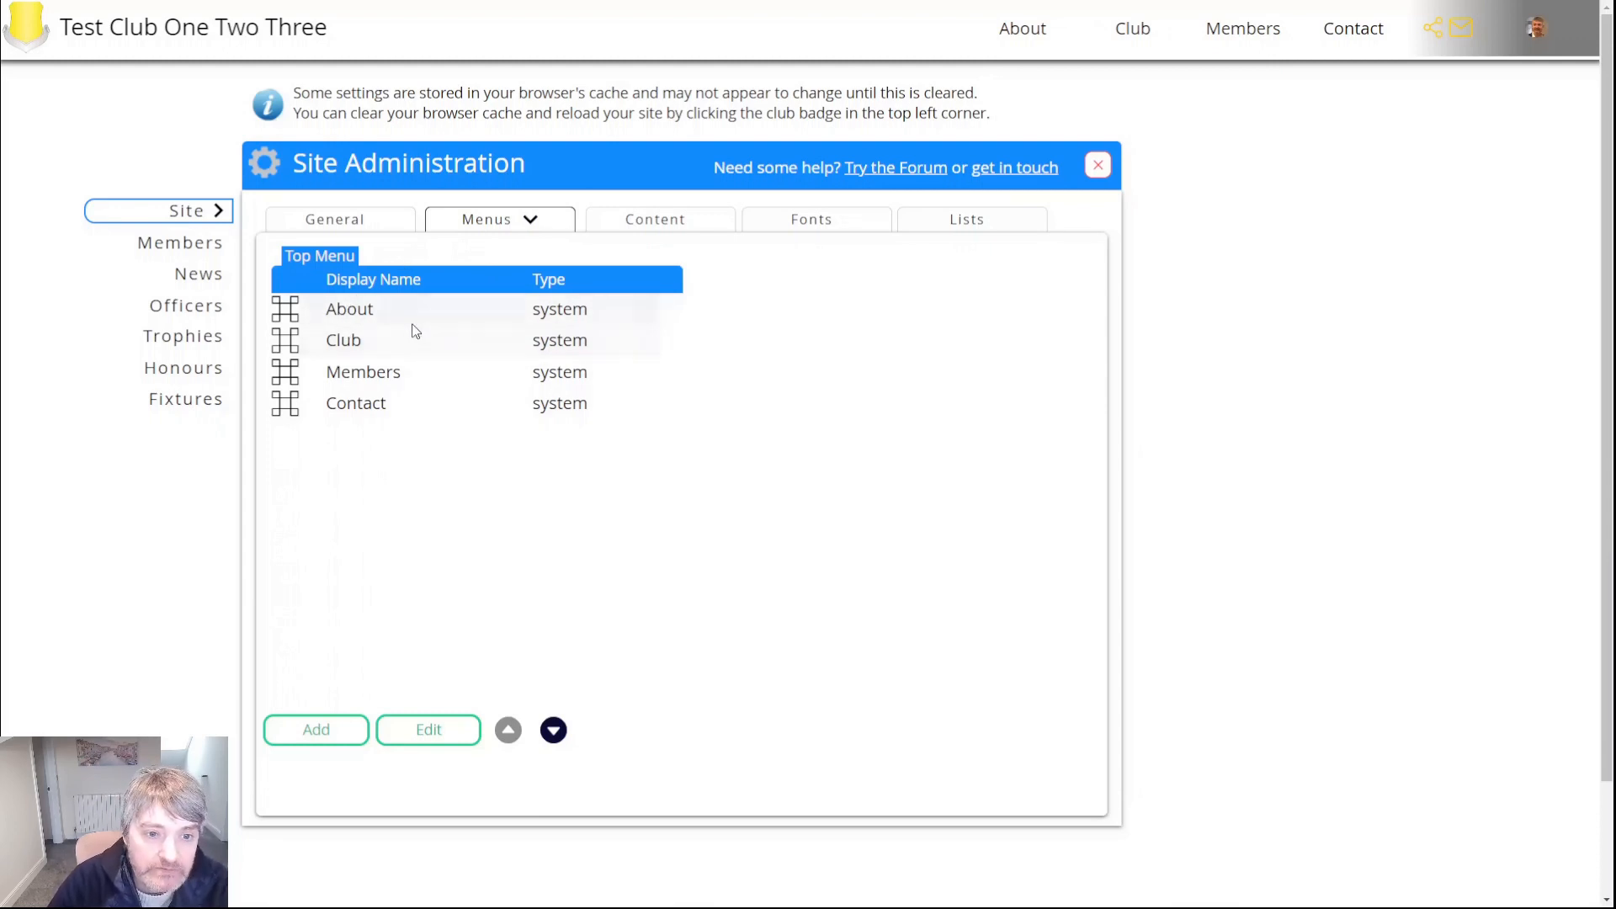
left_click(362, 314)
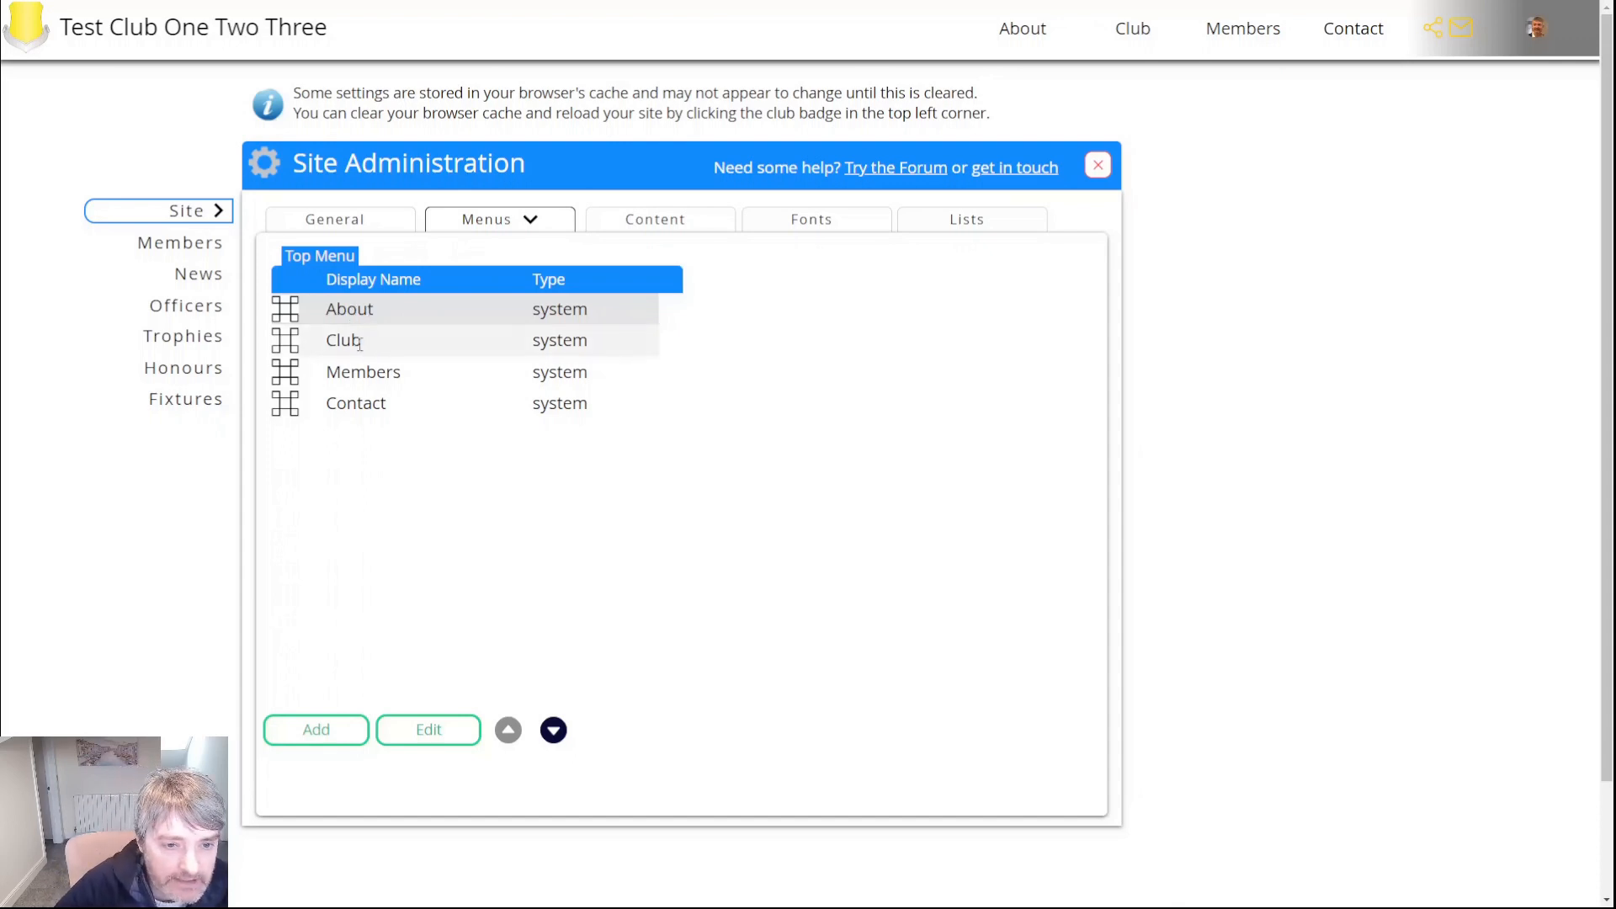
left_click(361, 344)
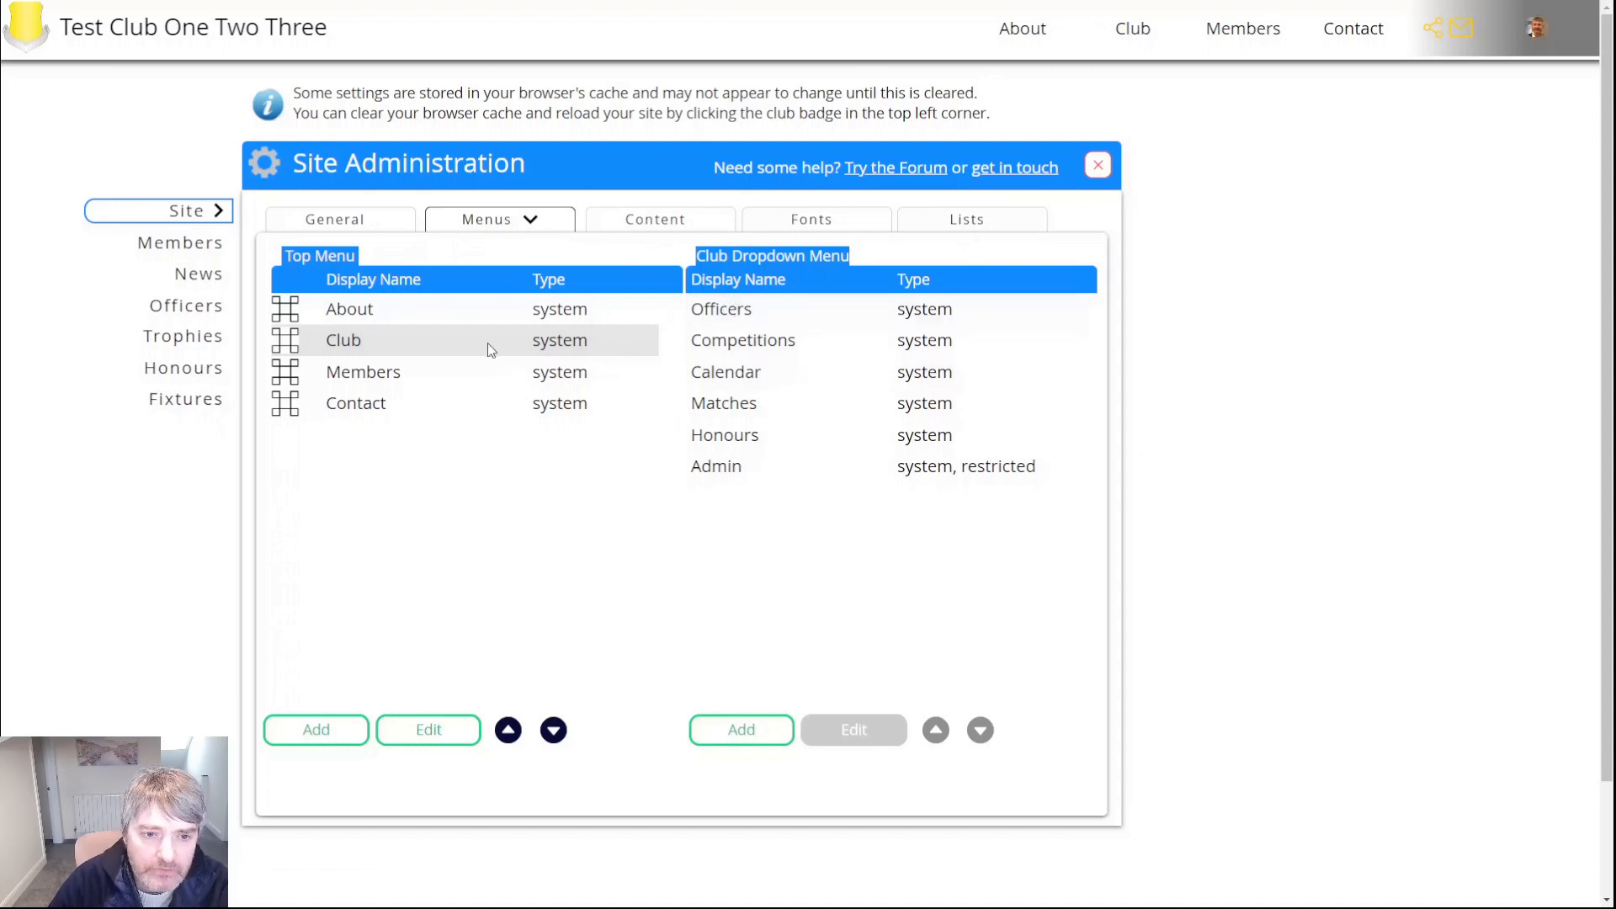
Try the option that hides the About menu for everyone, discard it and return to the menu settings.
left_click(425, 311)
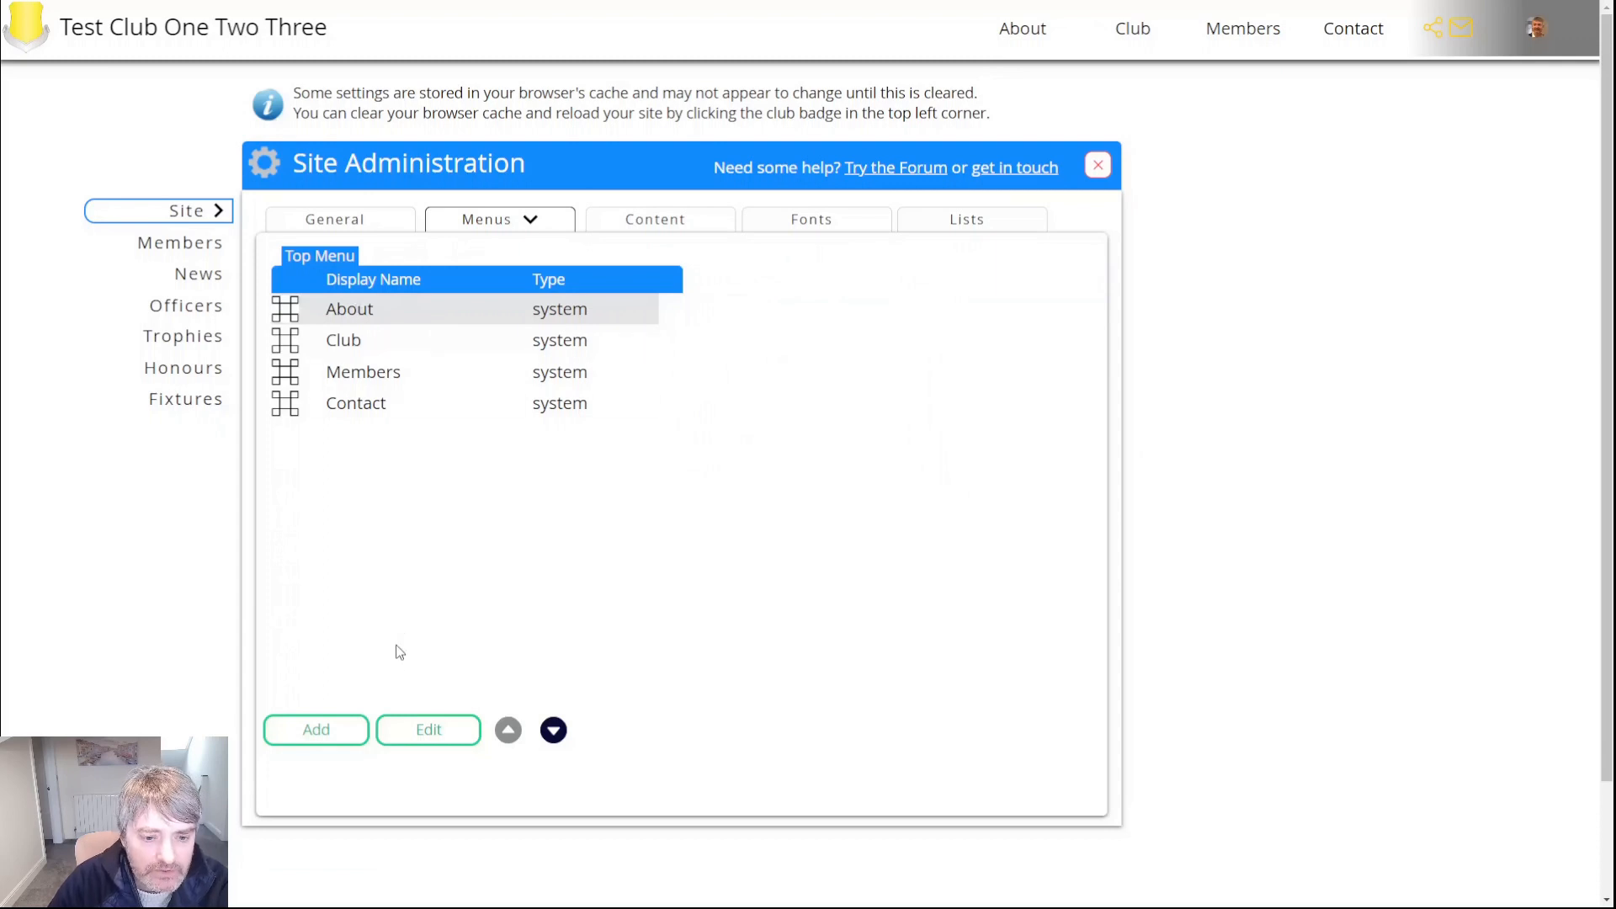
left_click(429, 732)
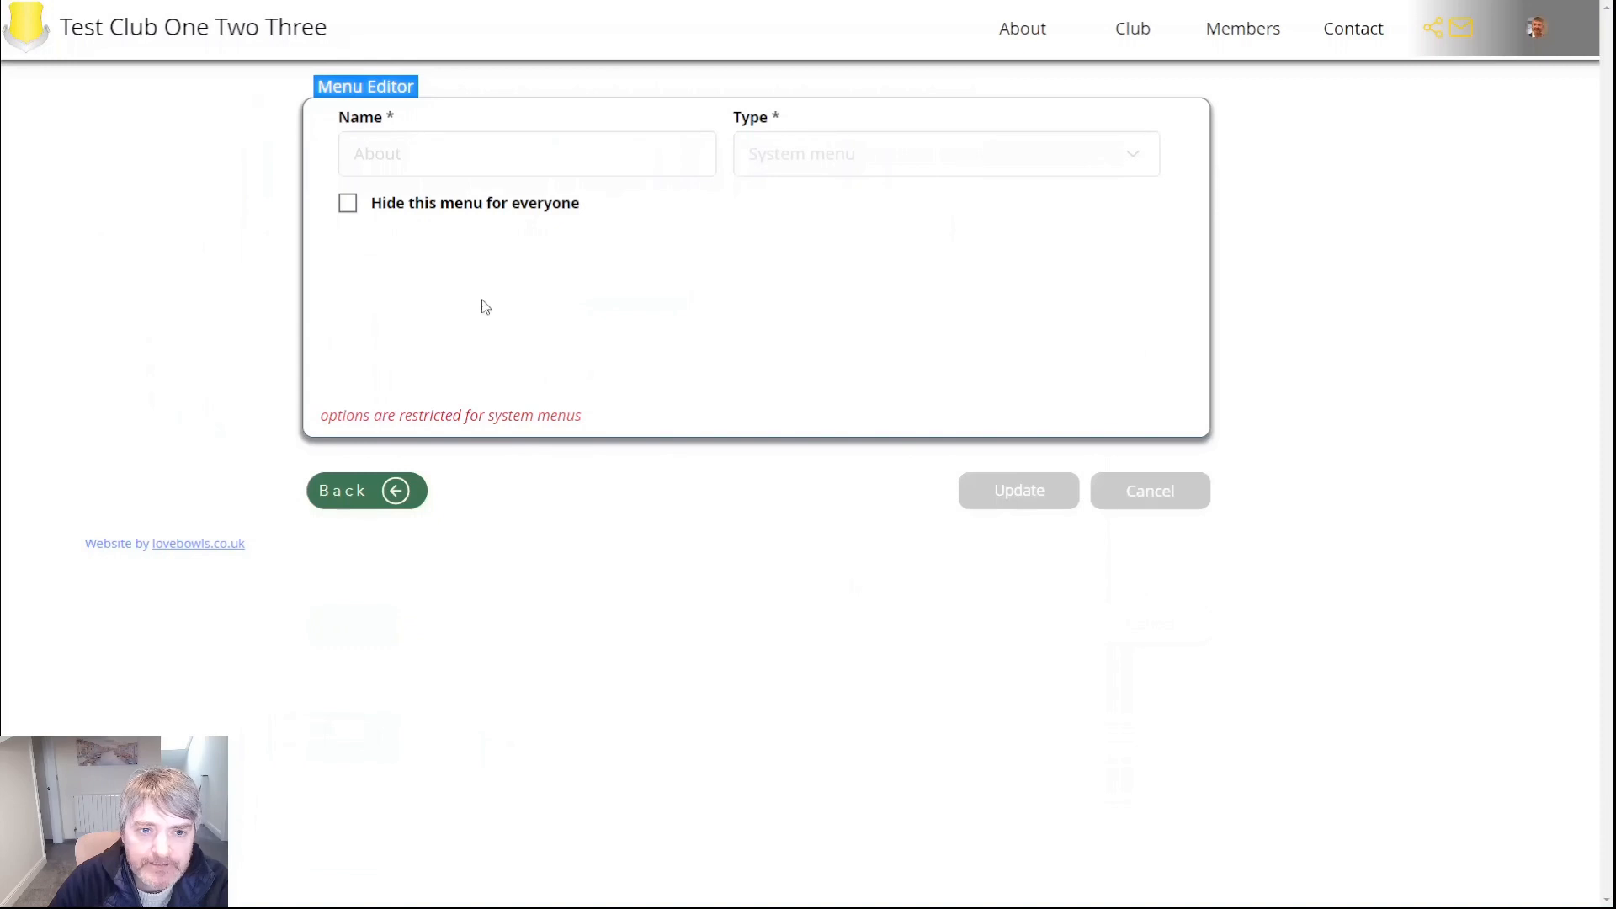
left_click(348, 205)
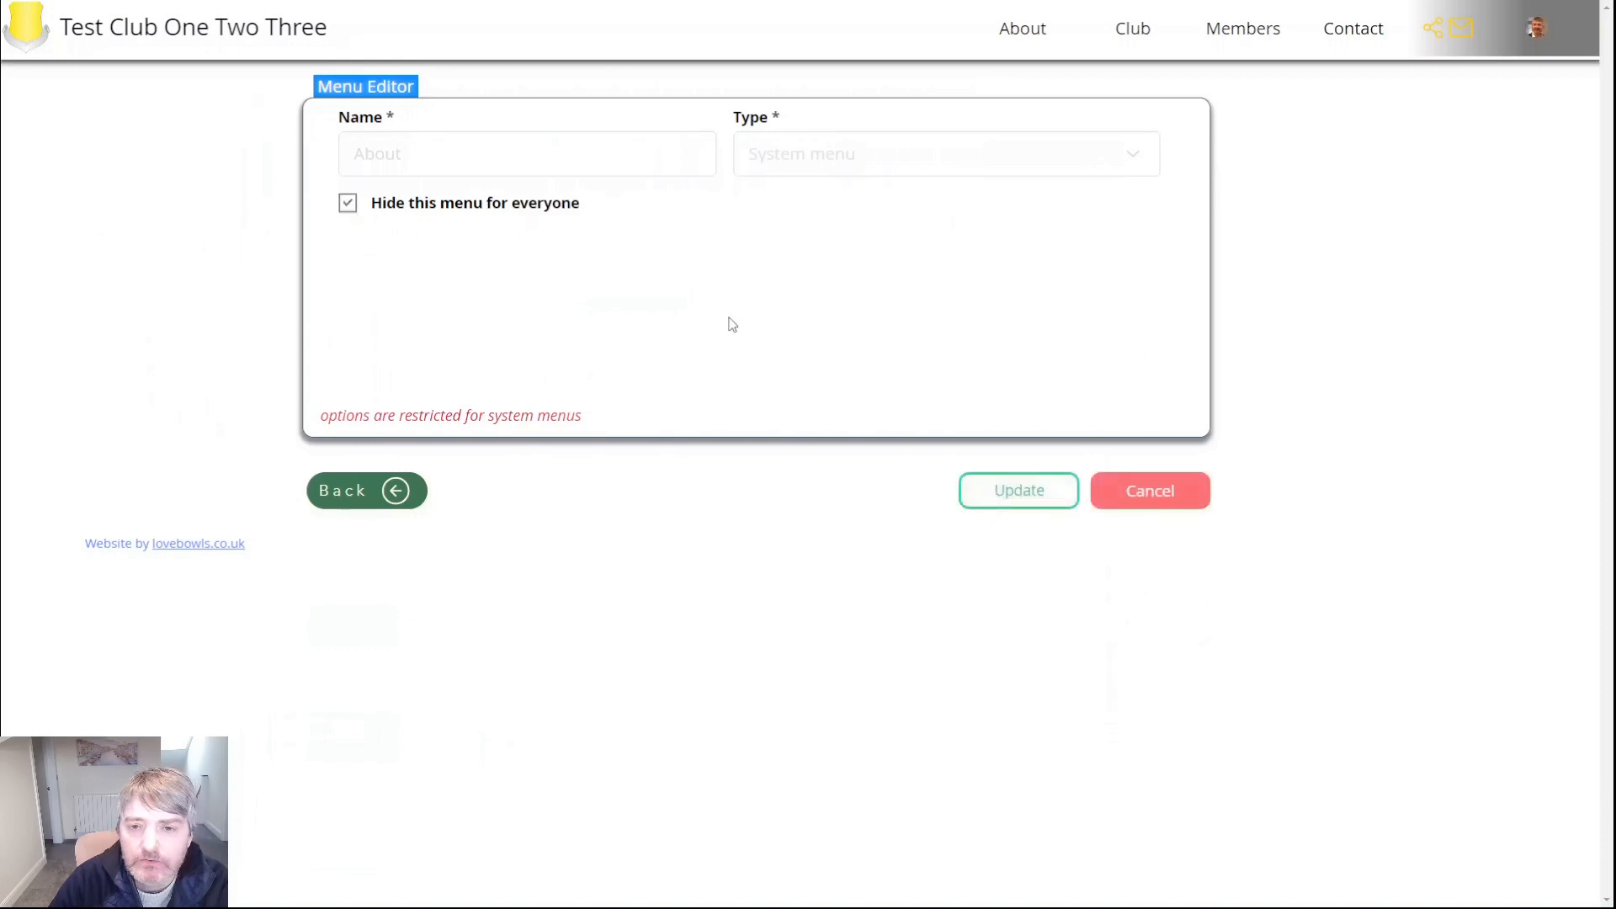
left_click(1152, 497)
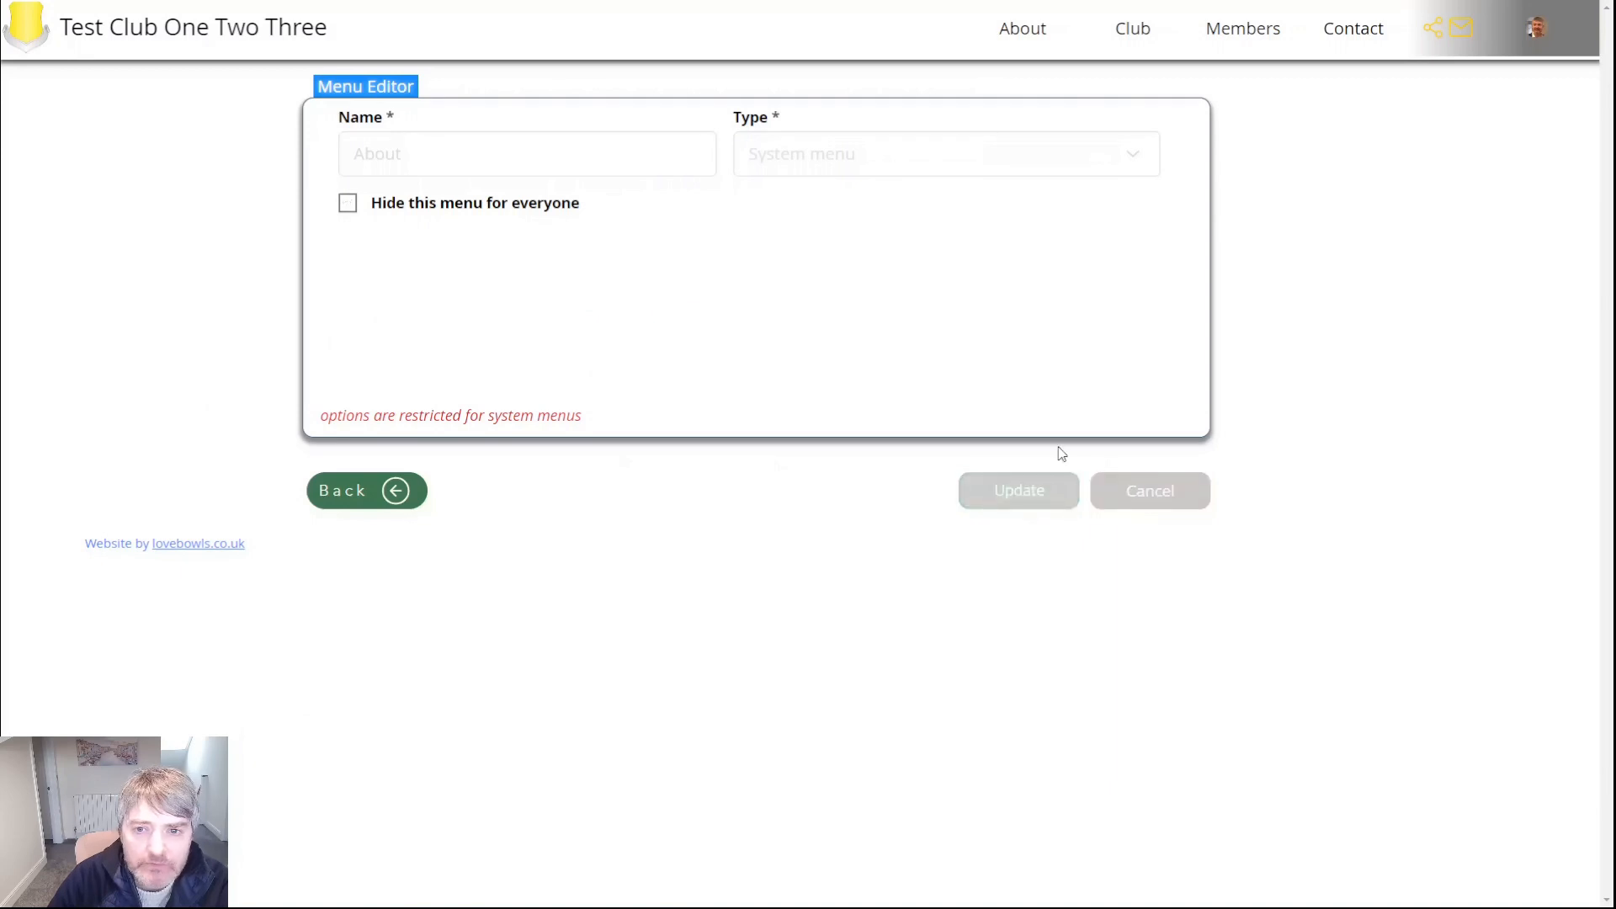
left_click(348, 493)
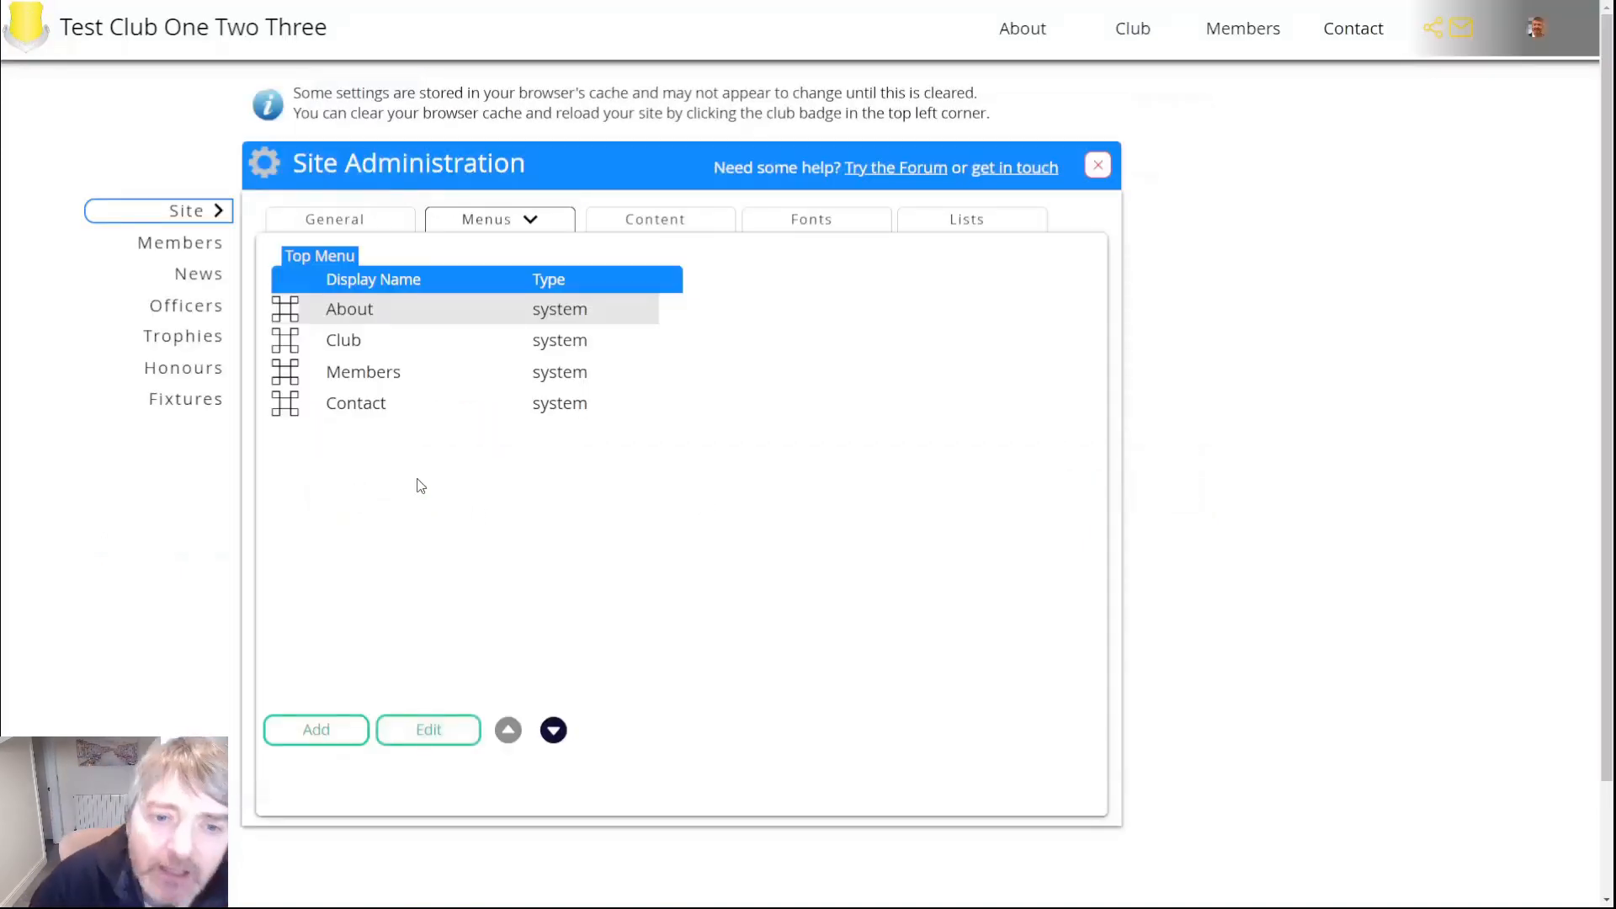
Set the site's header background colour to the preset palevioletred and save it.
left_click(677, 226)
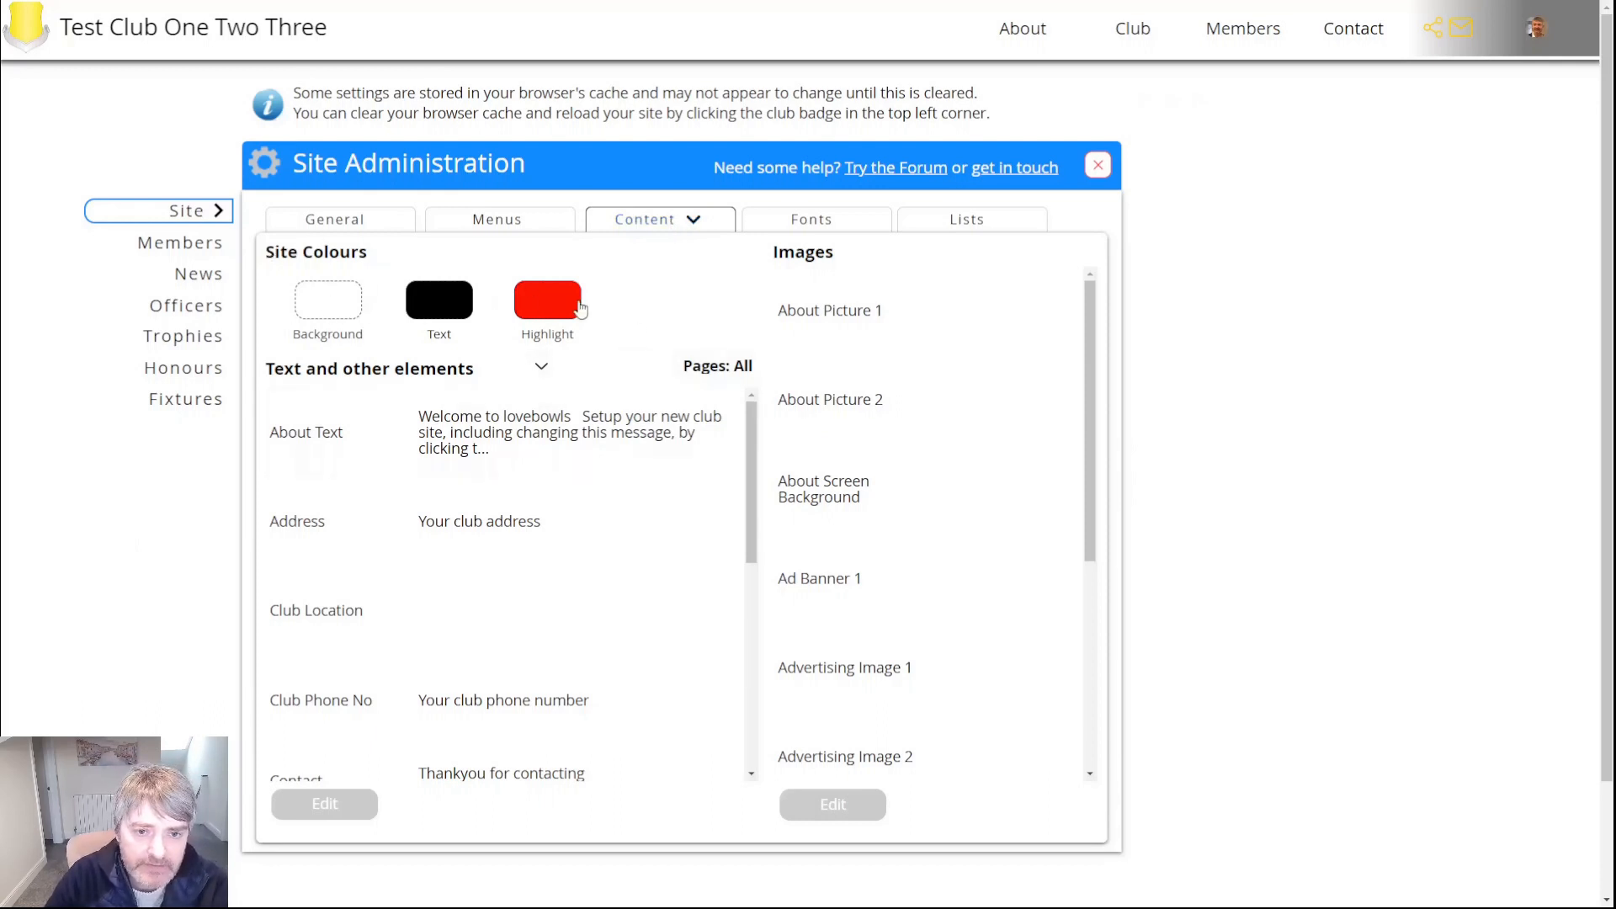
left_click(325, 311)
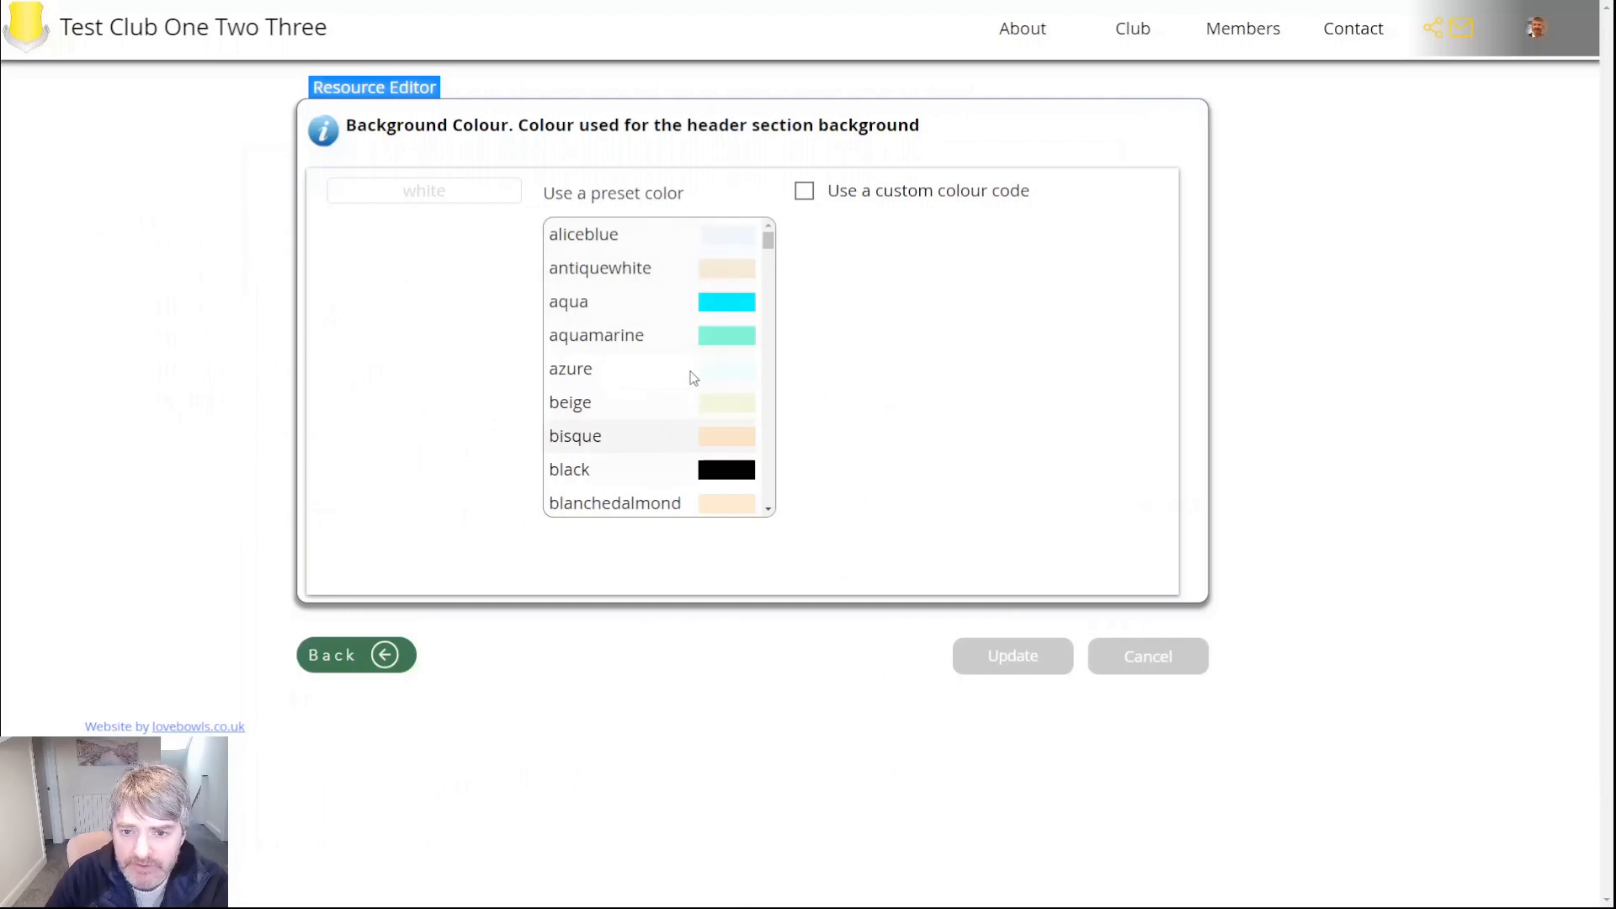
left_click_drag(768, 241, 766, 438)
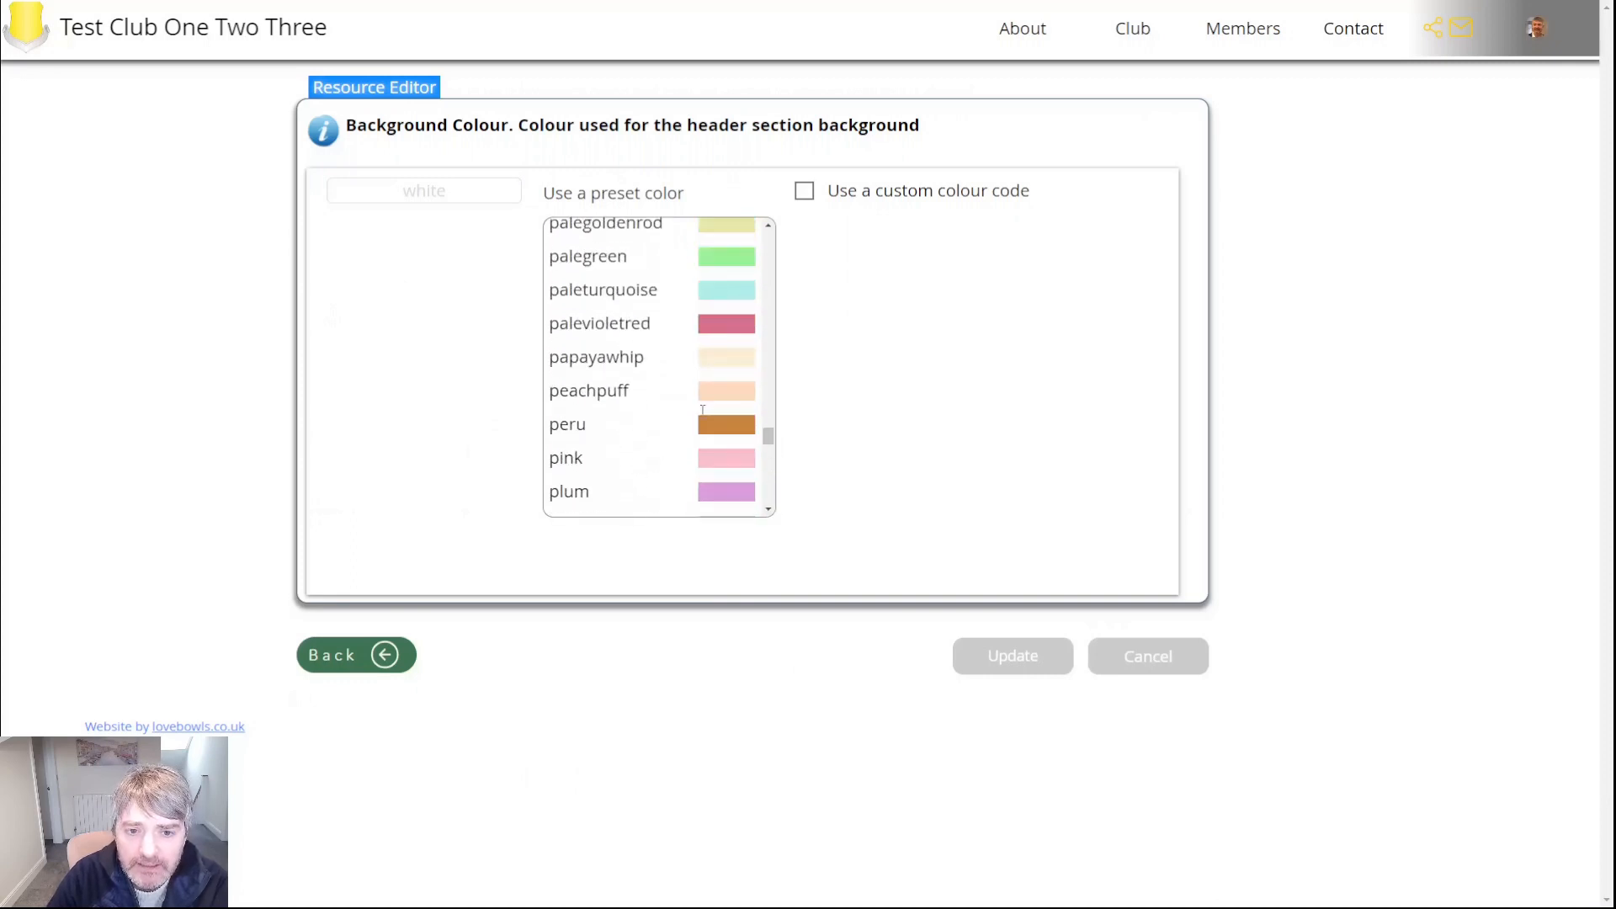
left_click(602, 320)
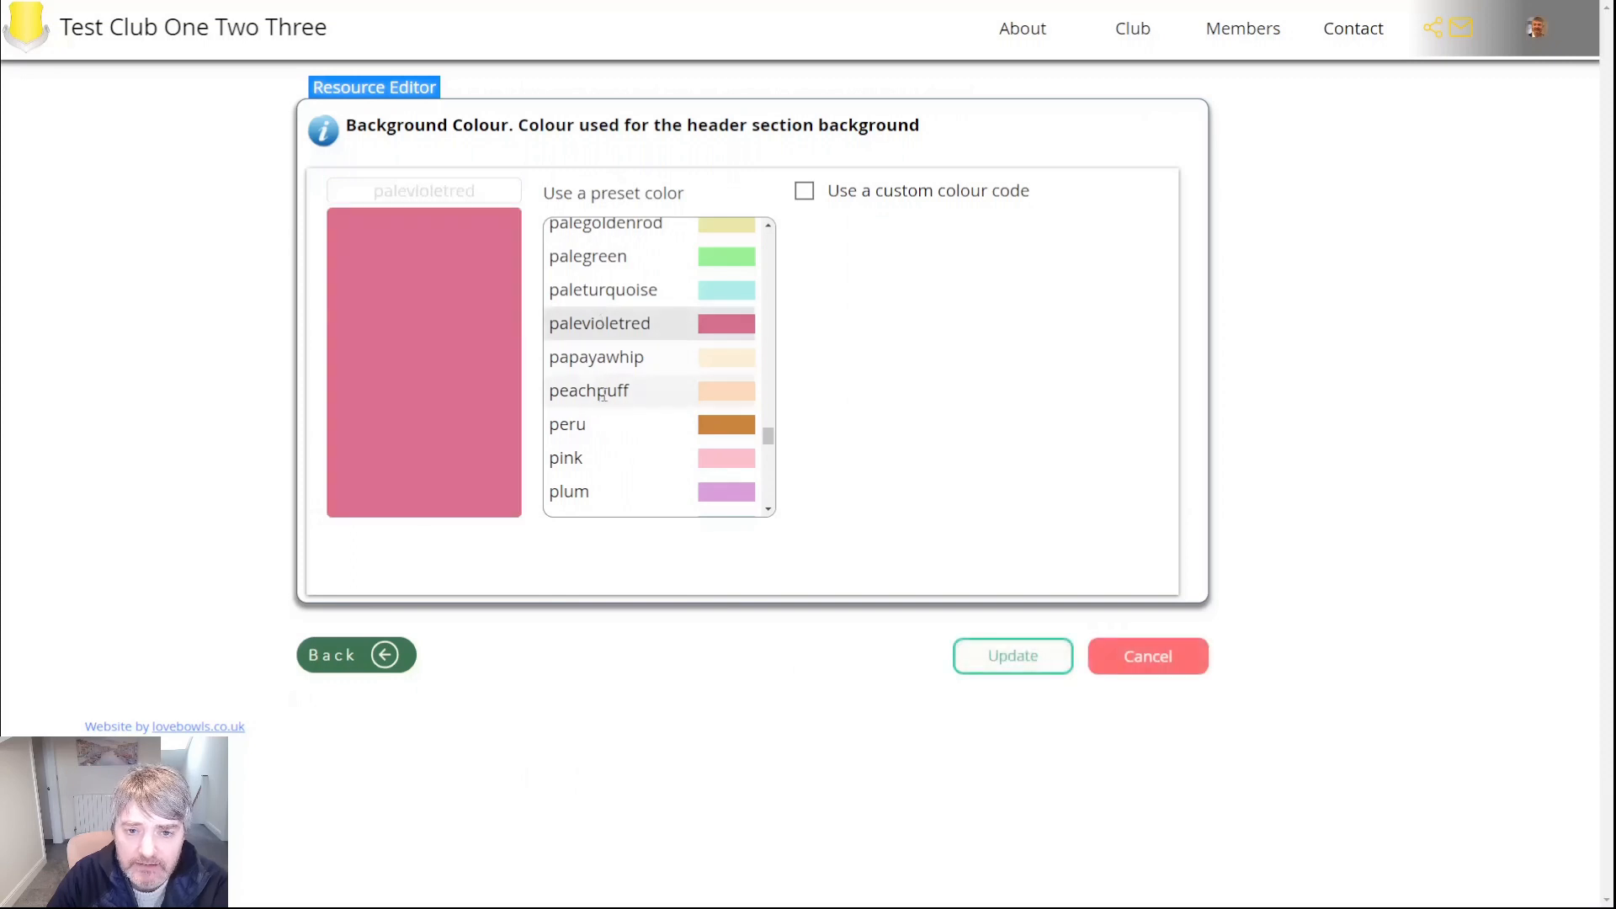
left_click(1015, 655)
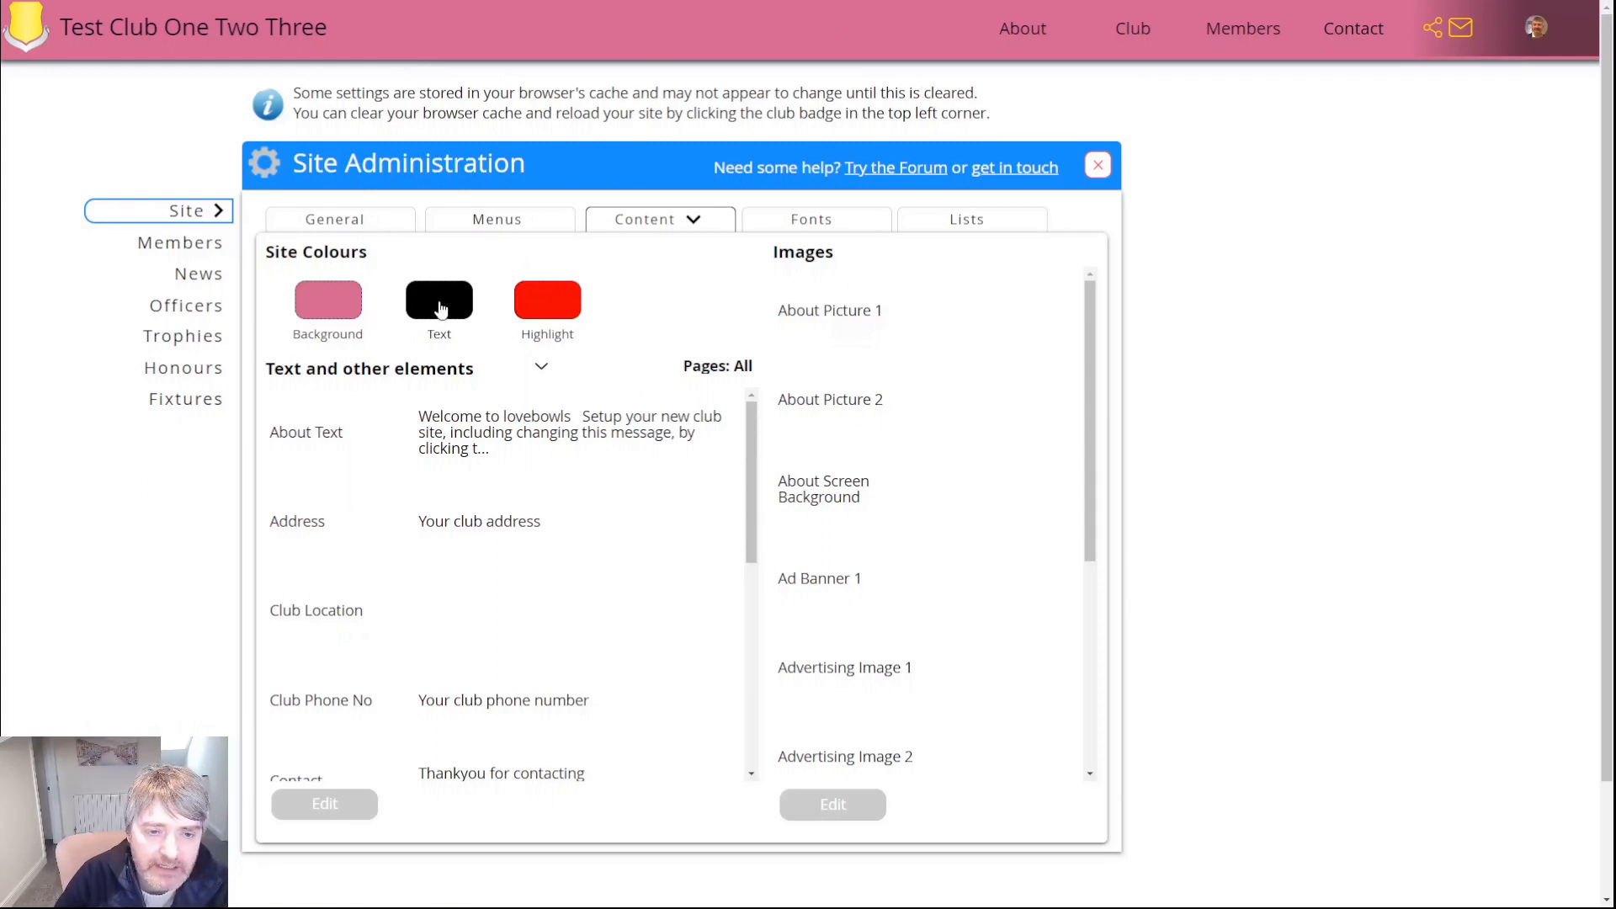
Set the header text colour to the preset aliceblue and save it.
left_click(441, 309)
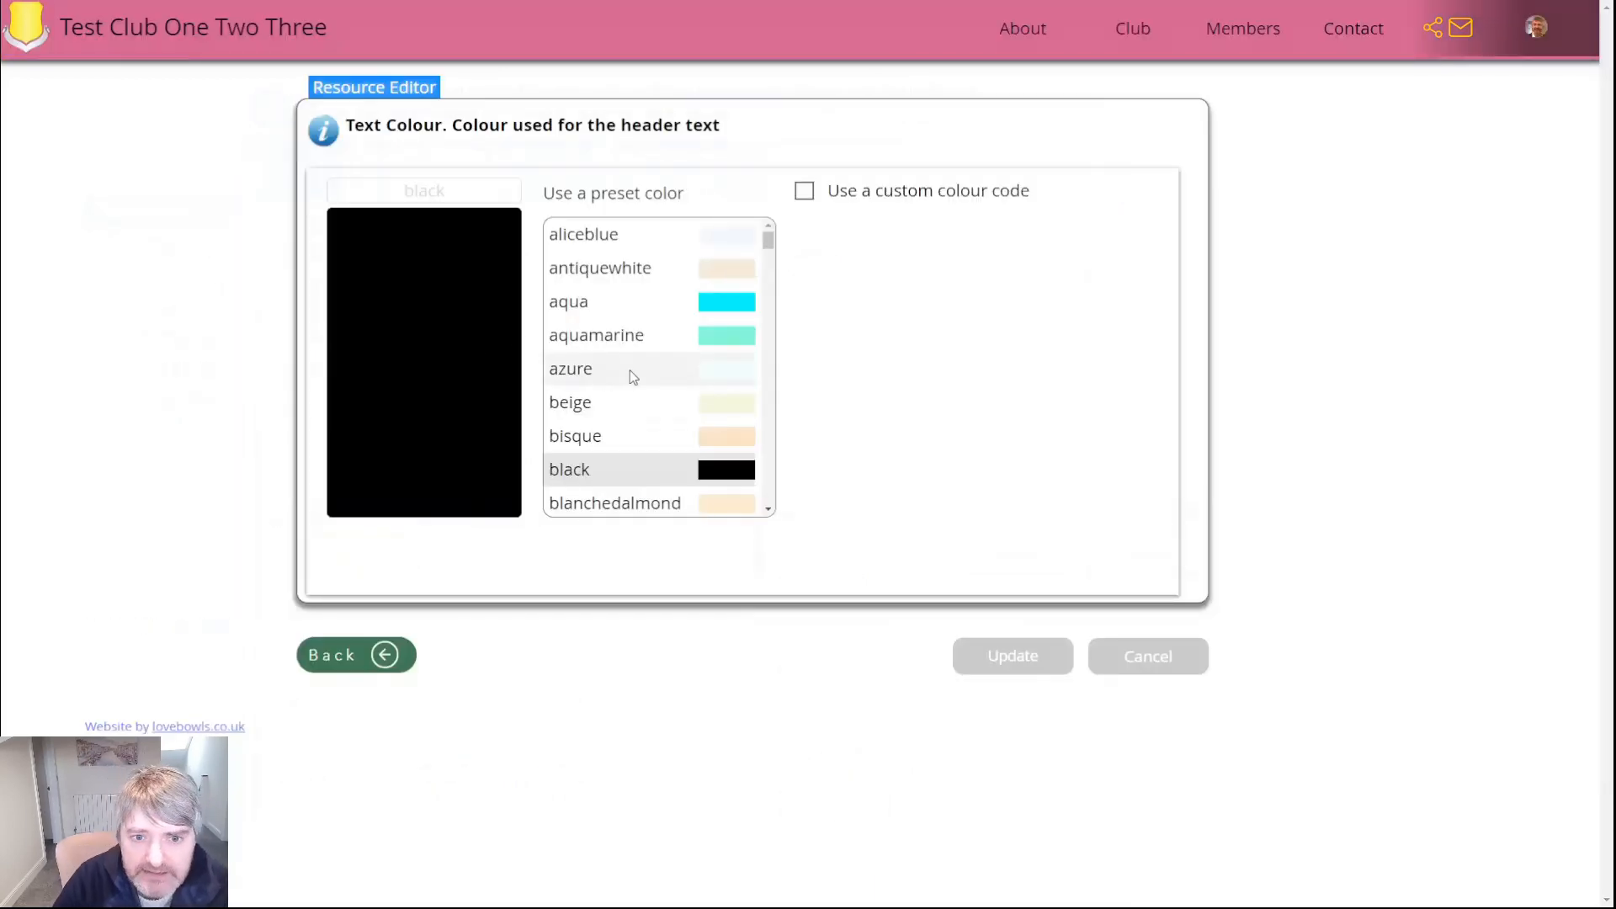
left_click(623, 241)
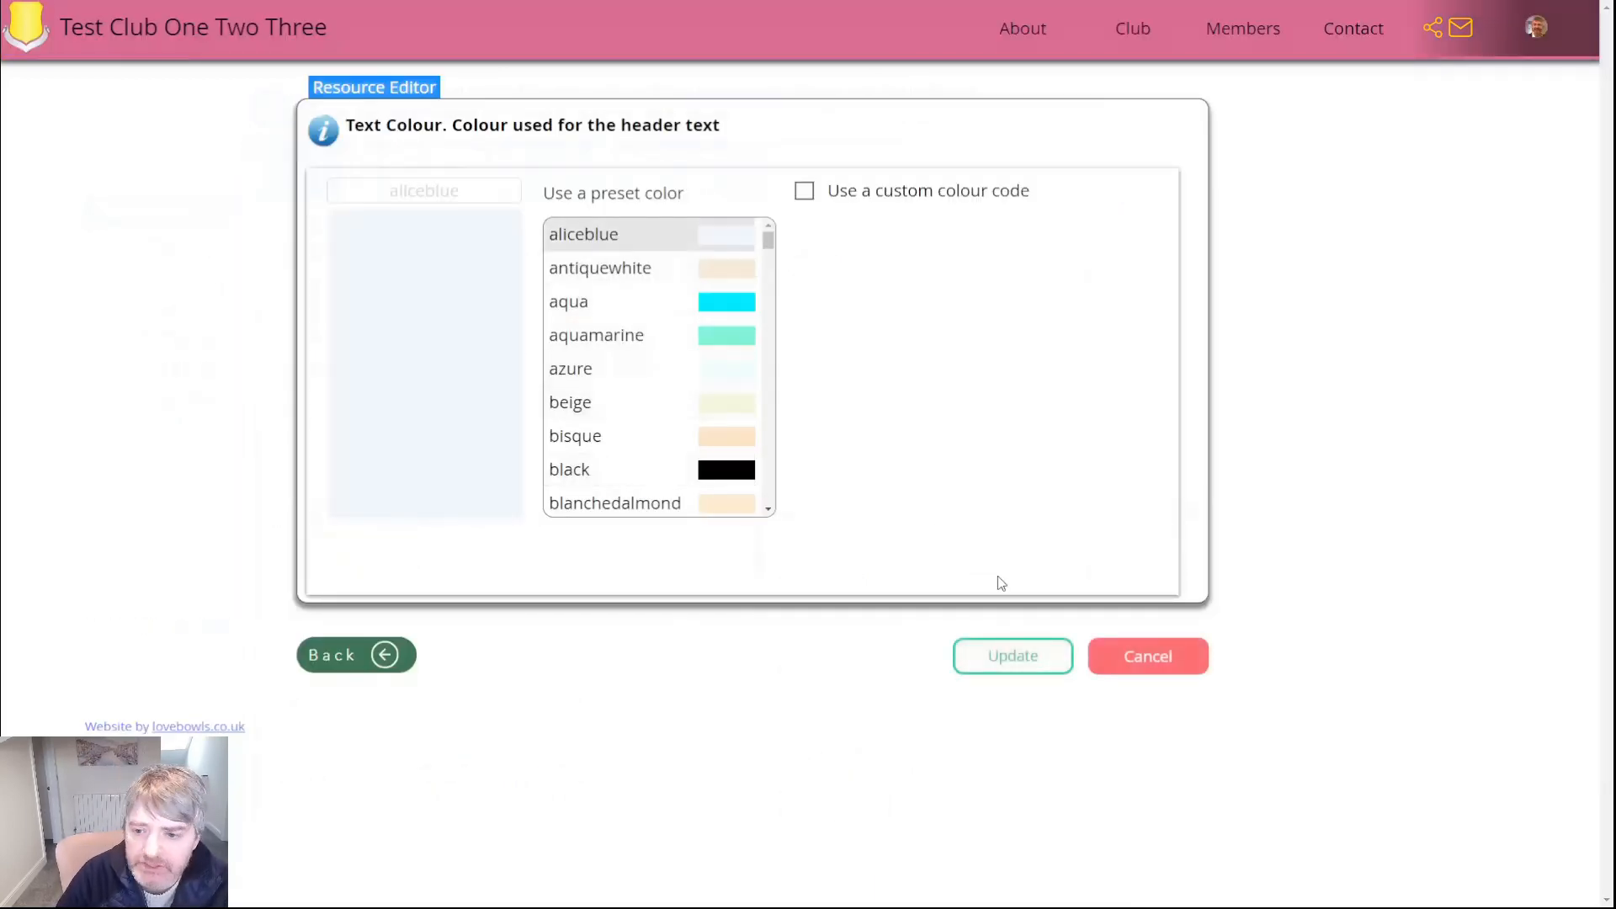
left_click(1014, 658)
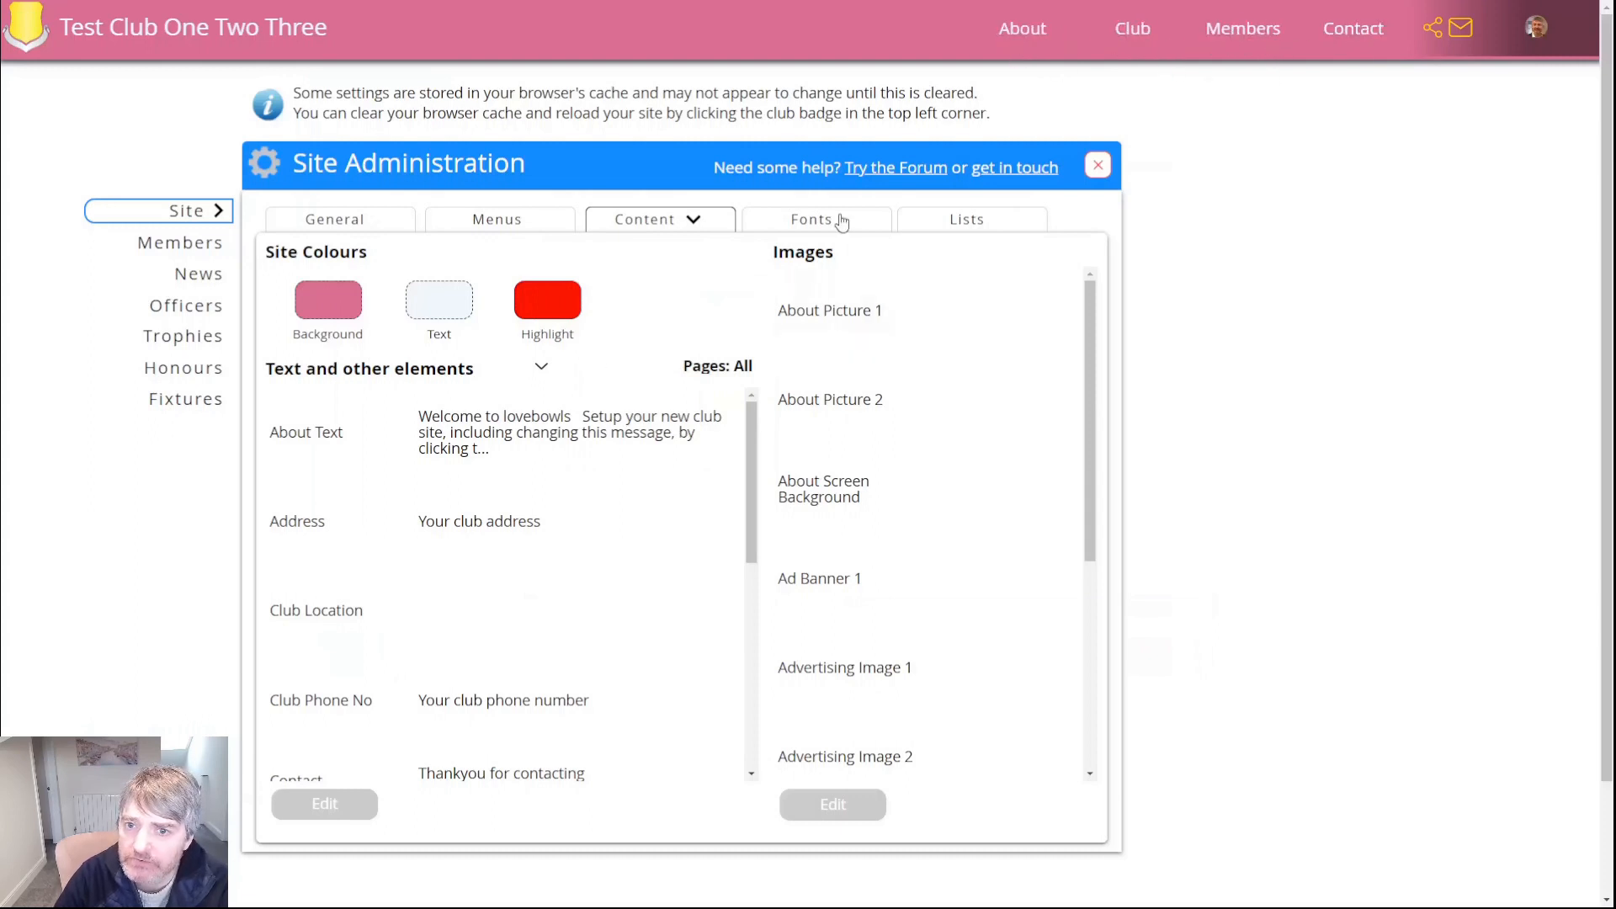
Set the site's highlight colour to the preset aqua and save it.
left_click(541, 313)
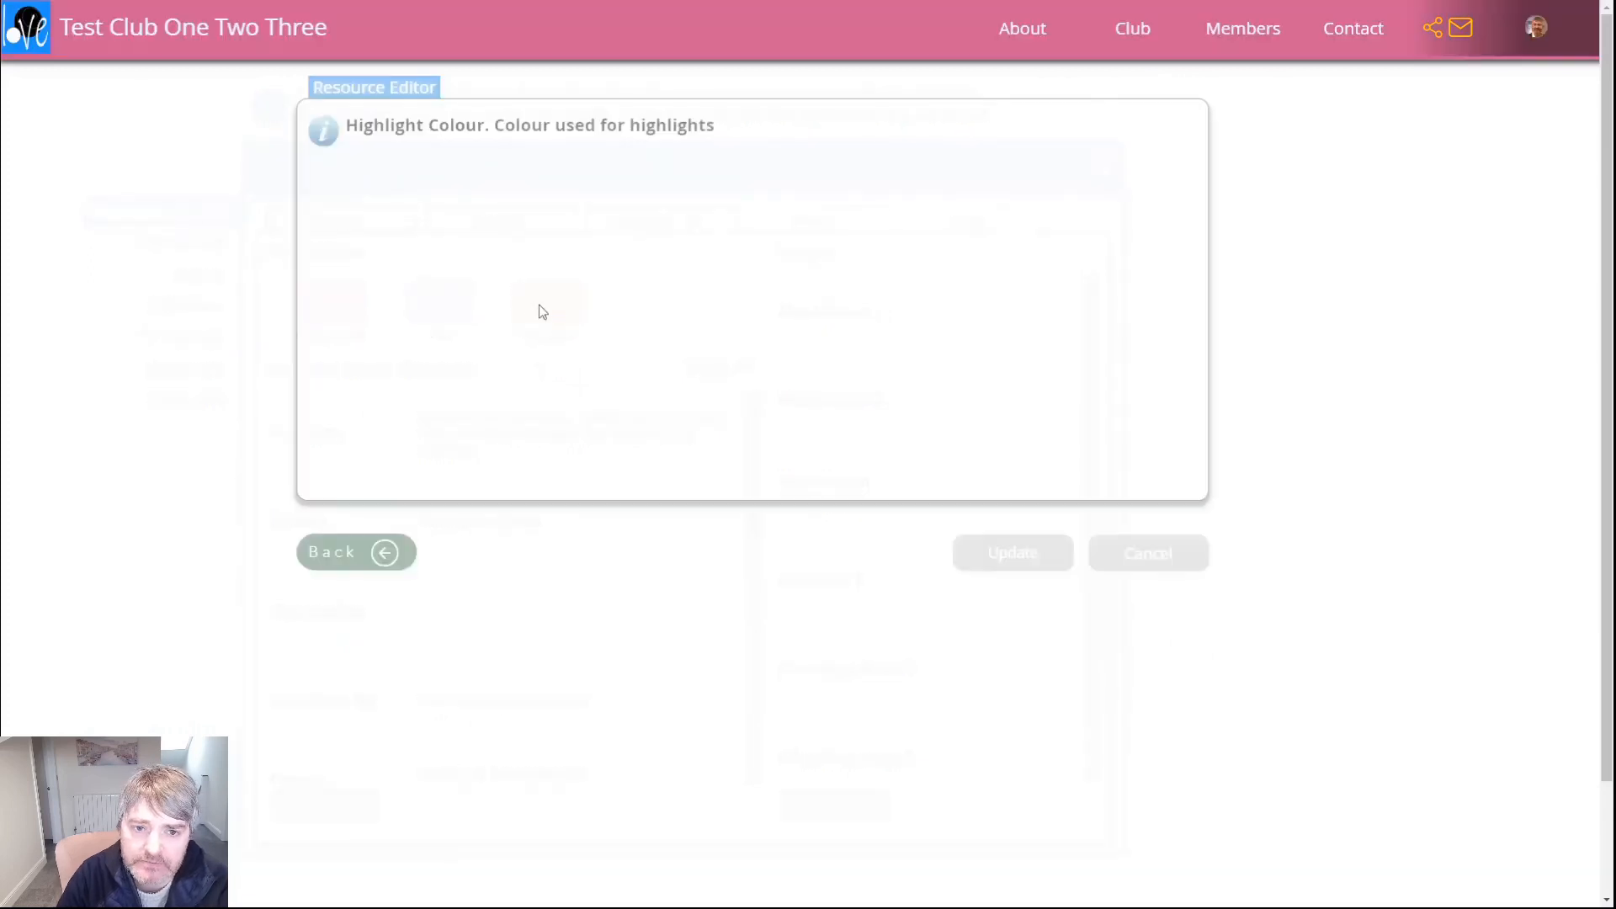
left_click(595, 304)
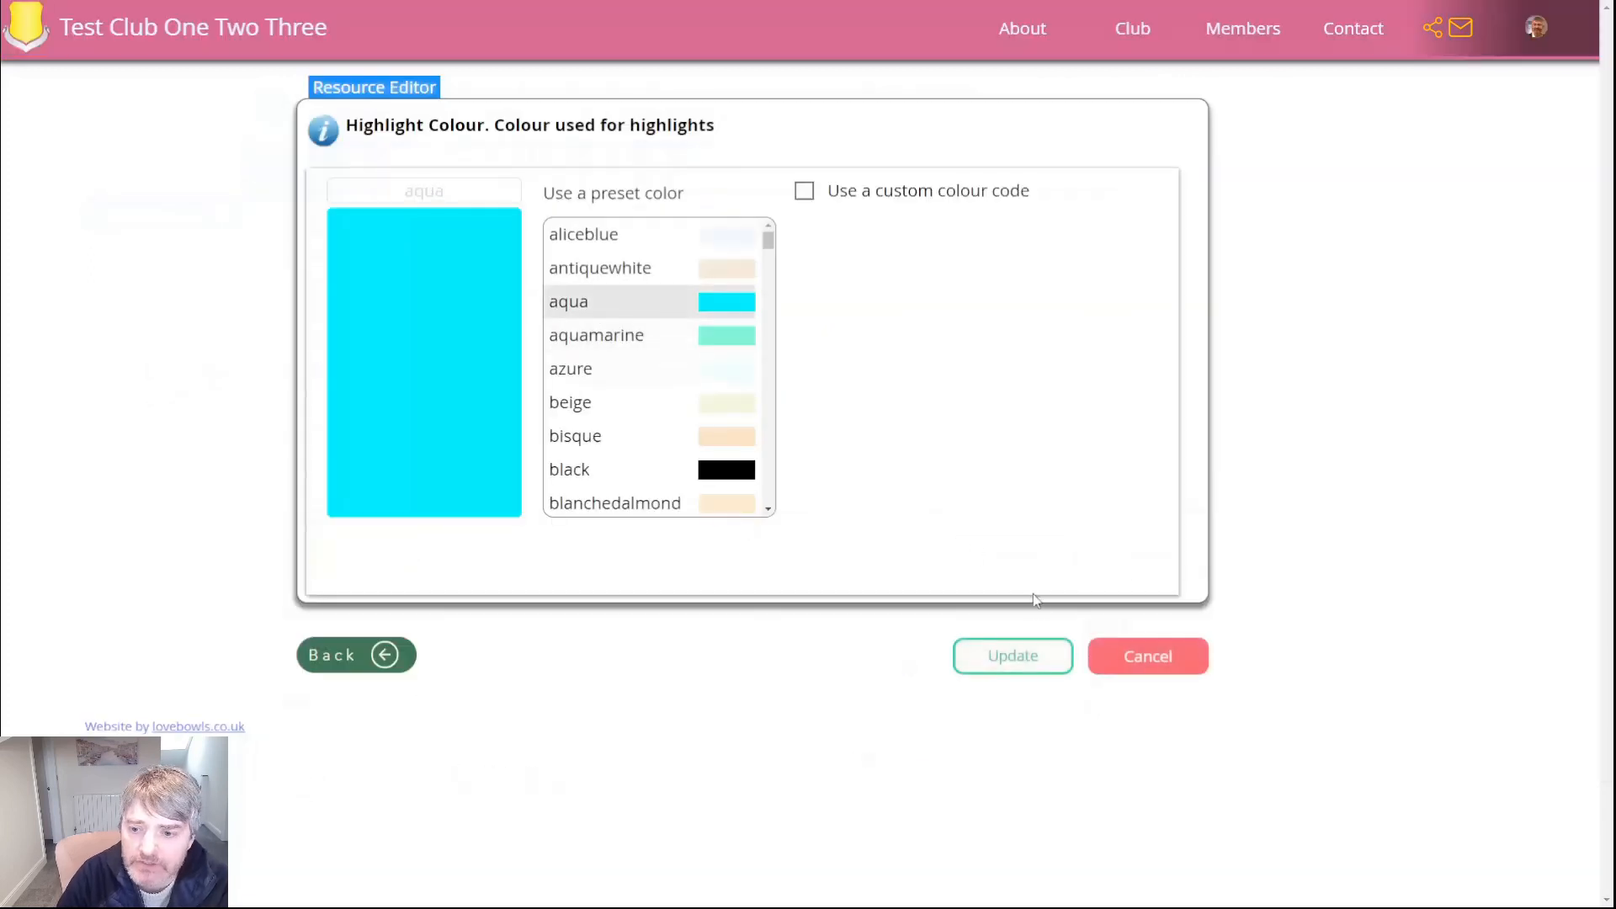
left_click(1032, 656)
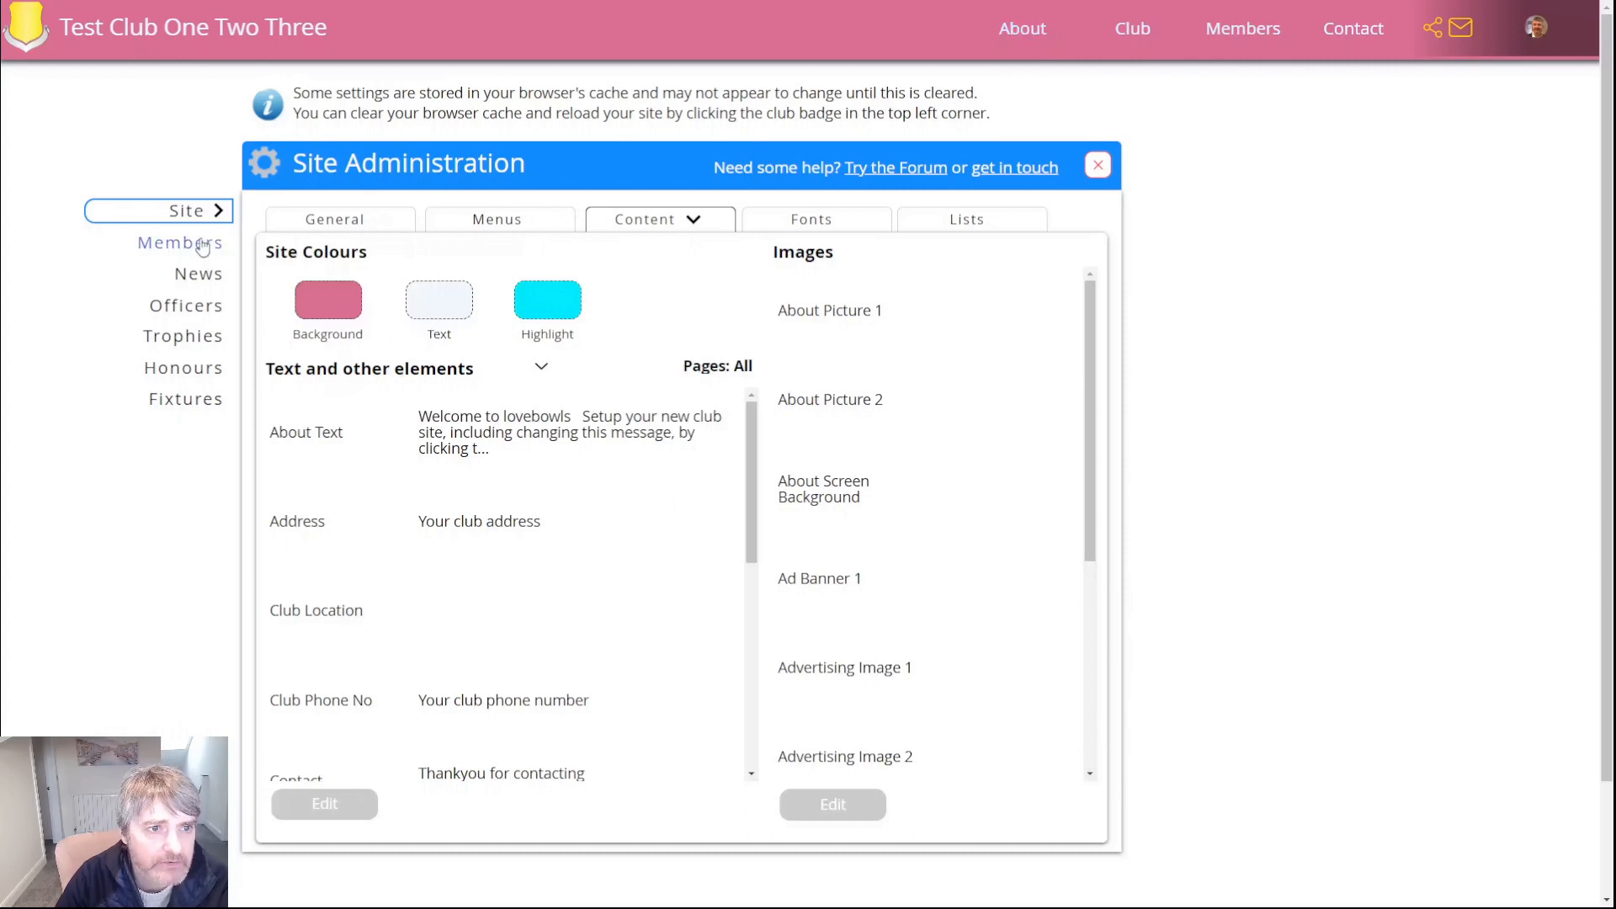
Examine the custom colour code option for the highlight colour and return to the site content settings.
left_click(556, 314)
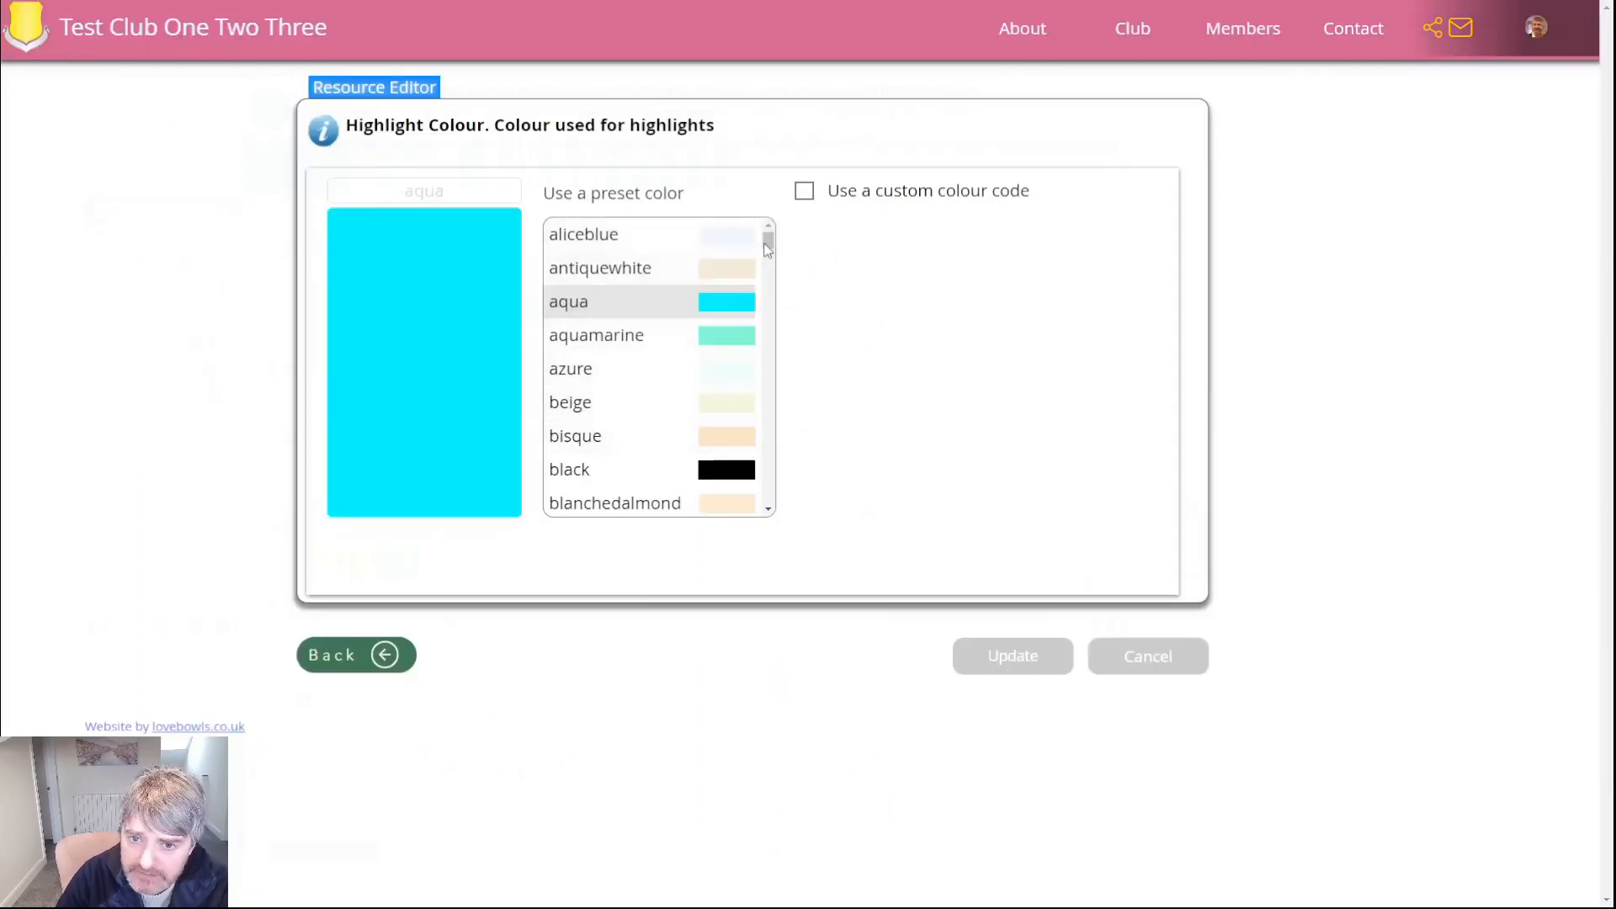
mouse_move(767, 242)
left_mouse_down()
mouse_move(770, 406)
mouse_move(768, 237)
left_mouse_up()
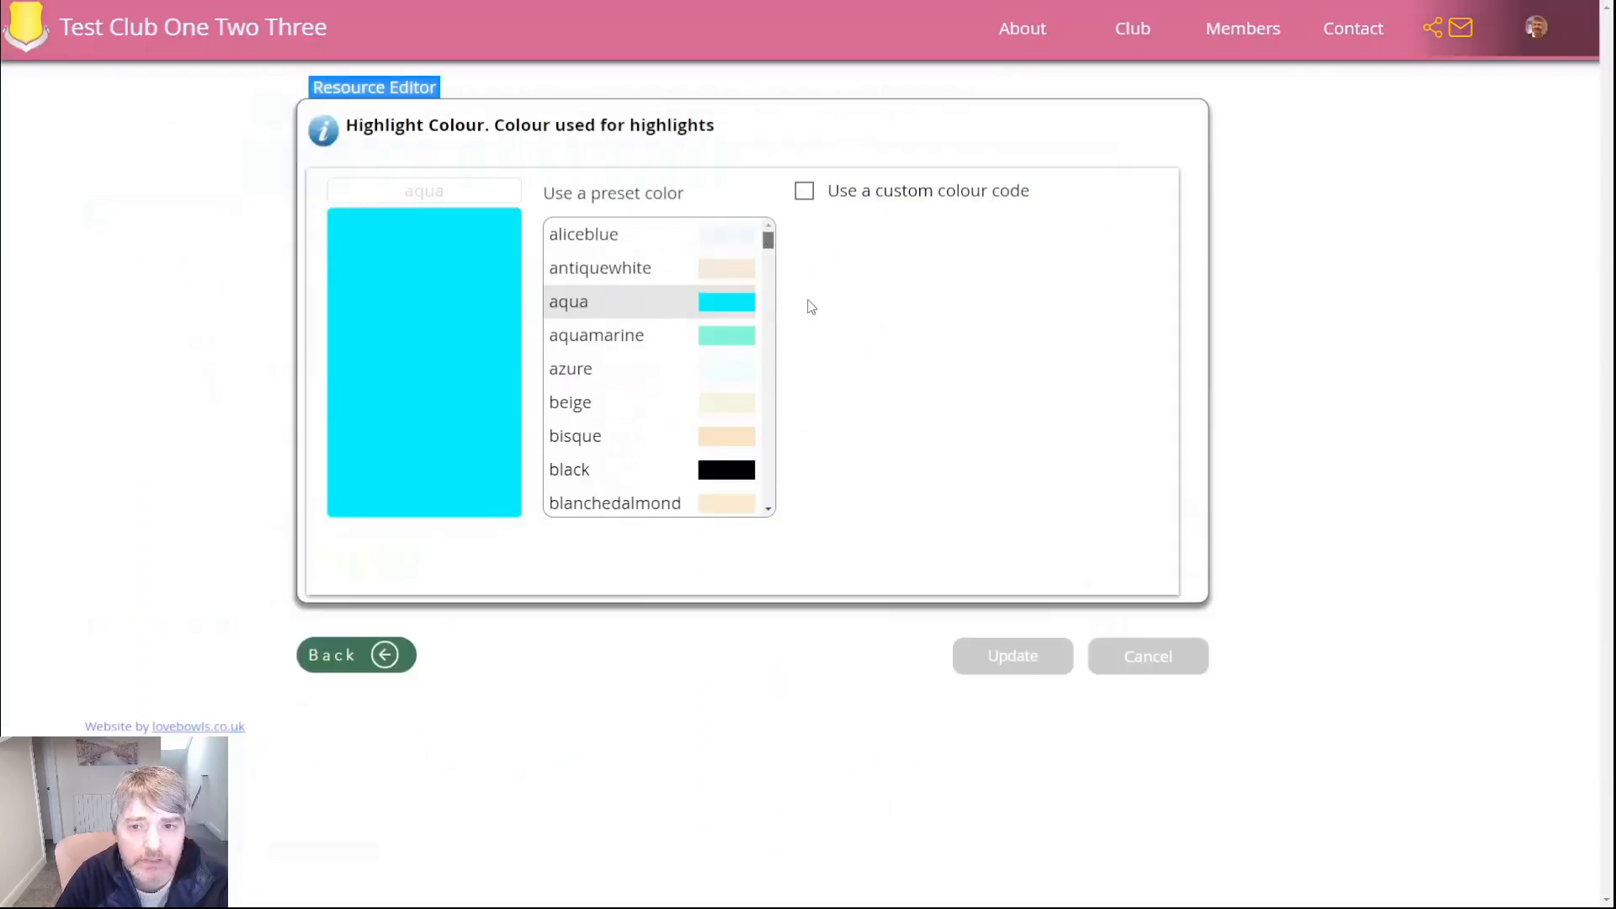
left_click(800, 196)
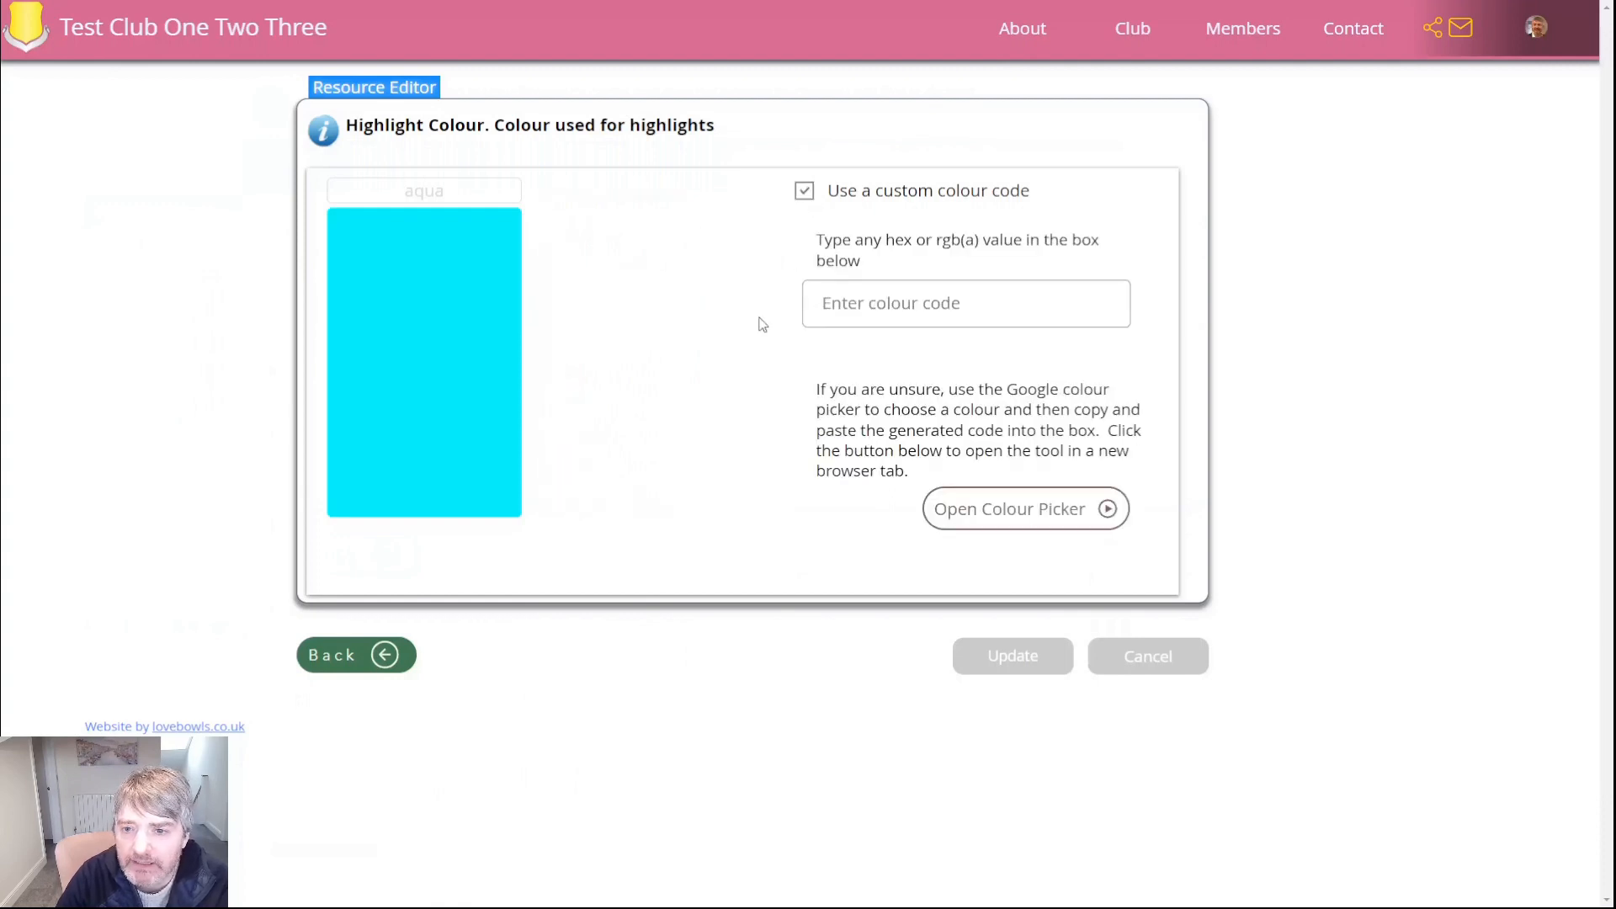
left_click(912, 303)
left_click(870, 302)
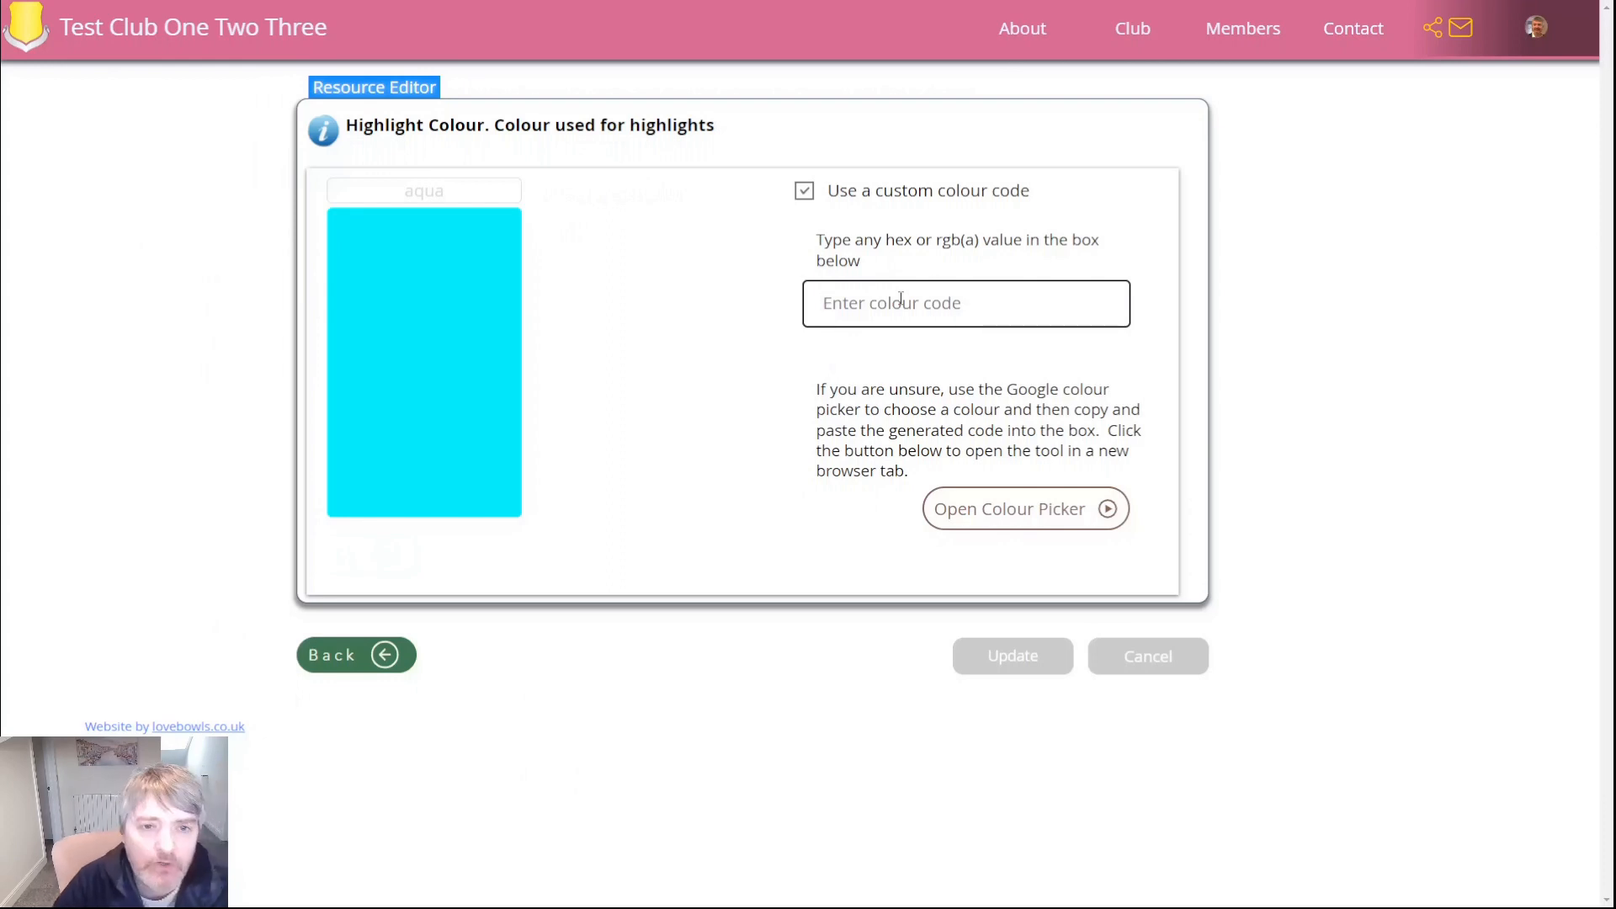
left_click(346, 650)
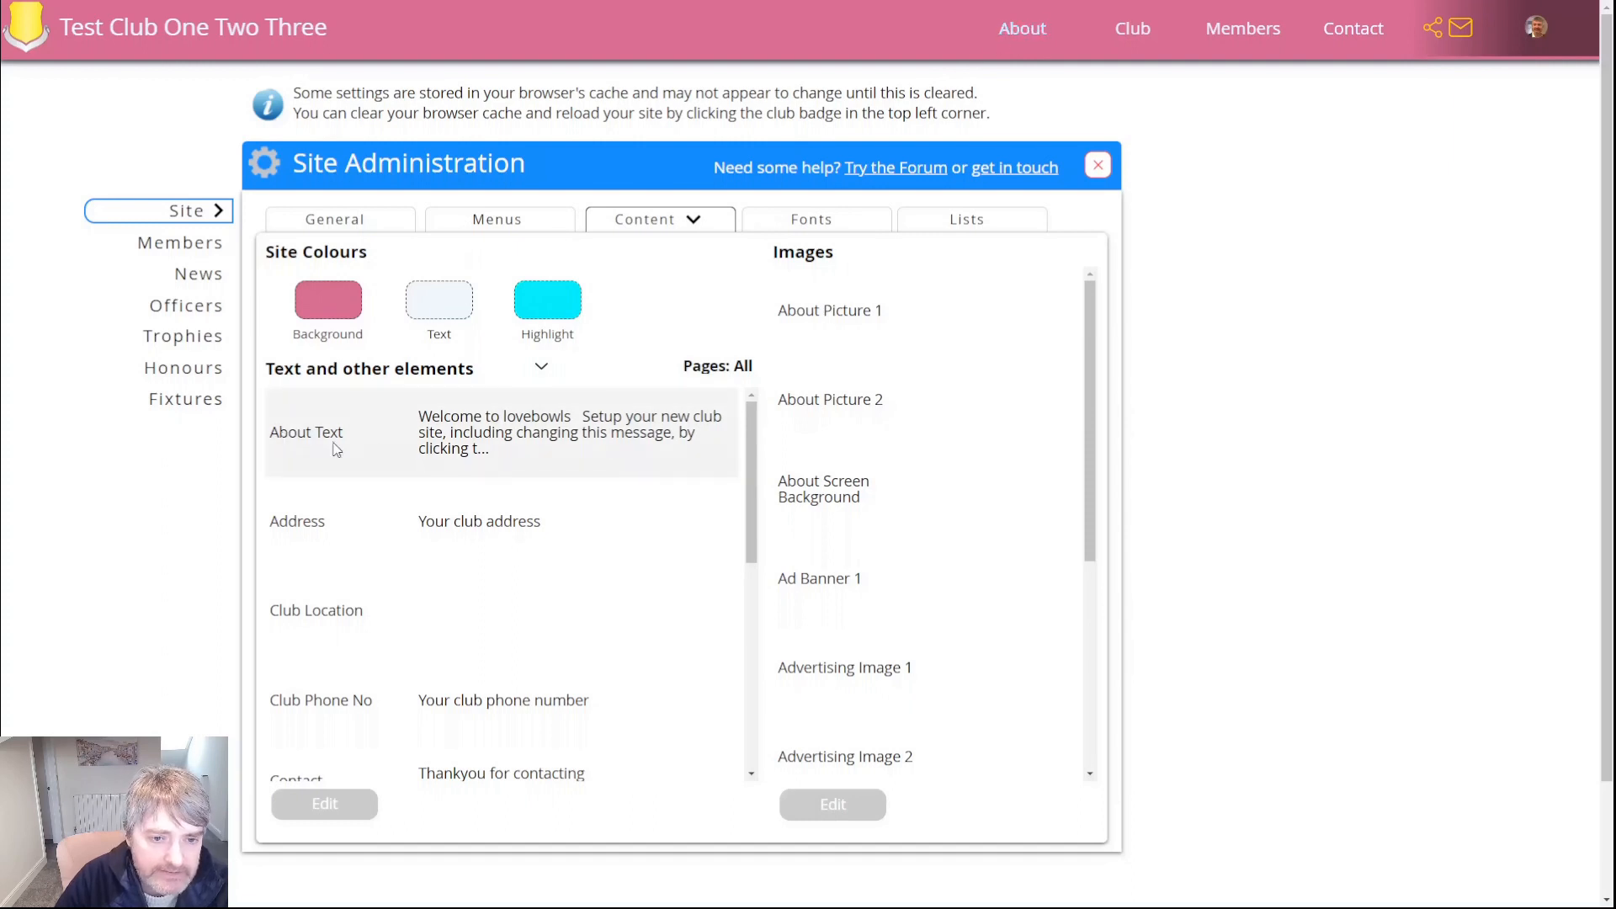
Open the About Text in its editor, examine the welcome message and leave the editor.
left_click(414, 446)
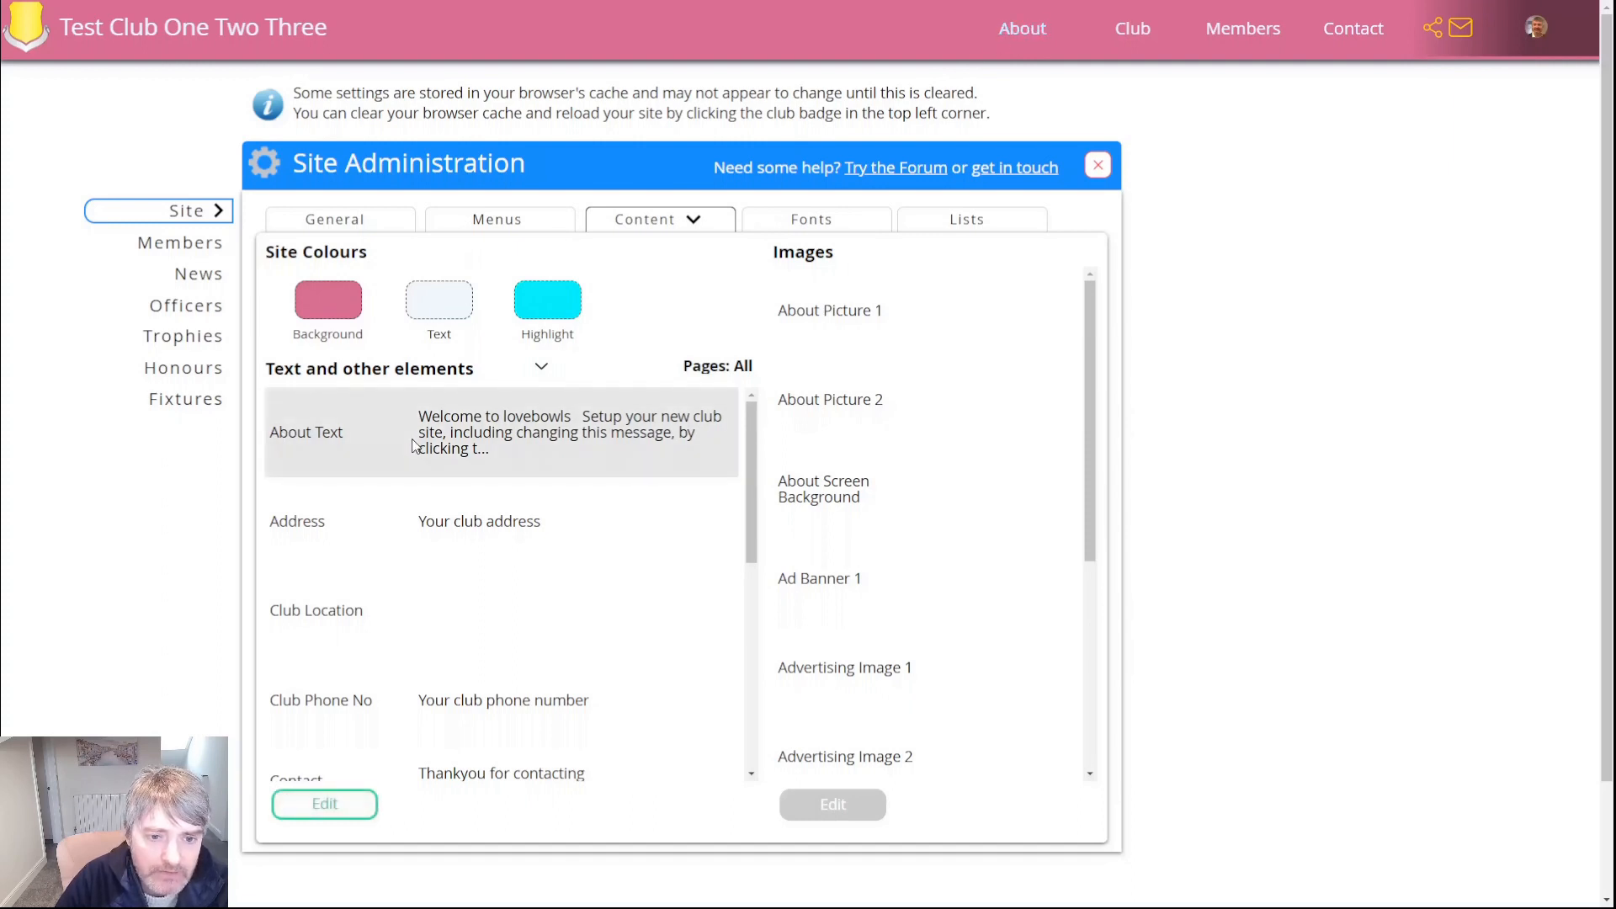
double_click(453, 425)
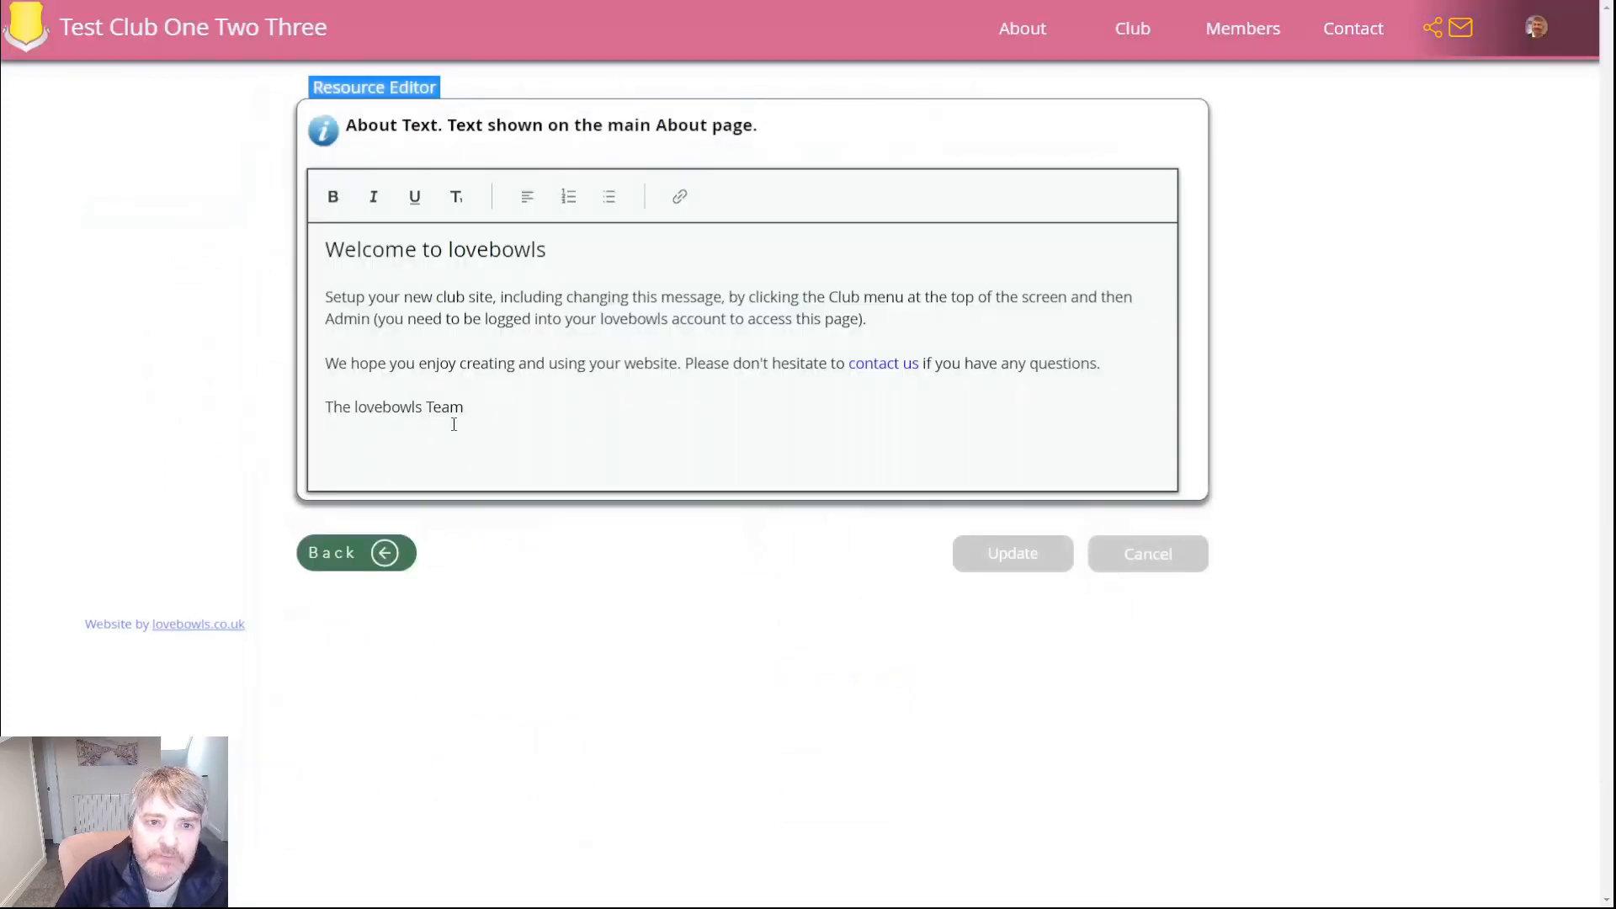
left_click(377, 269)
left_click_drag(327, 249, 442, 320)
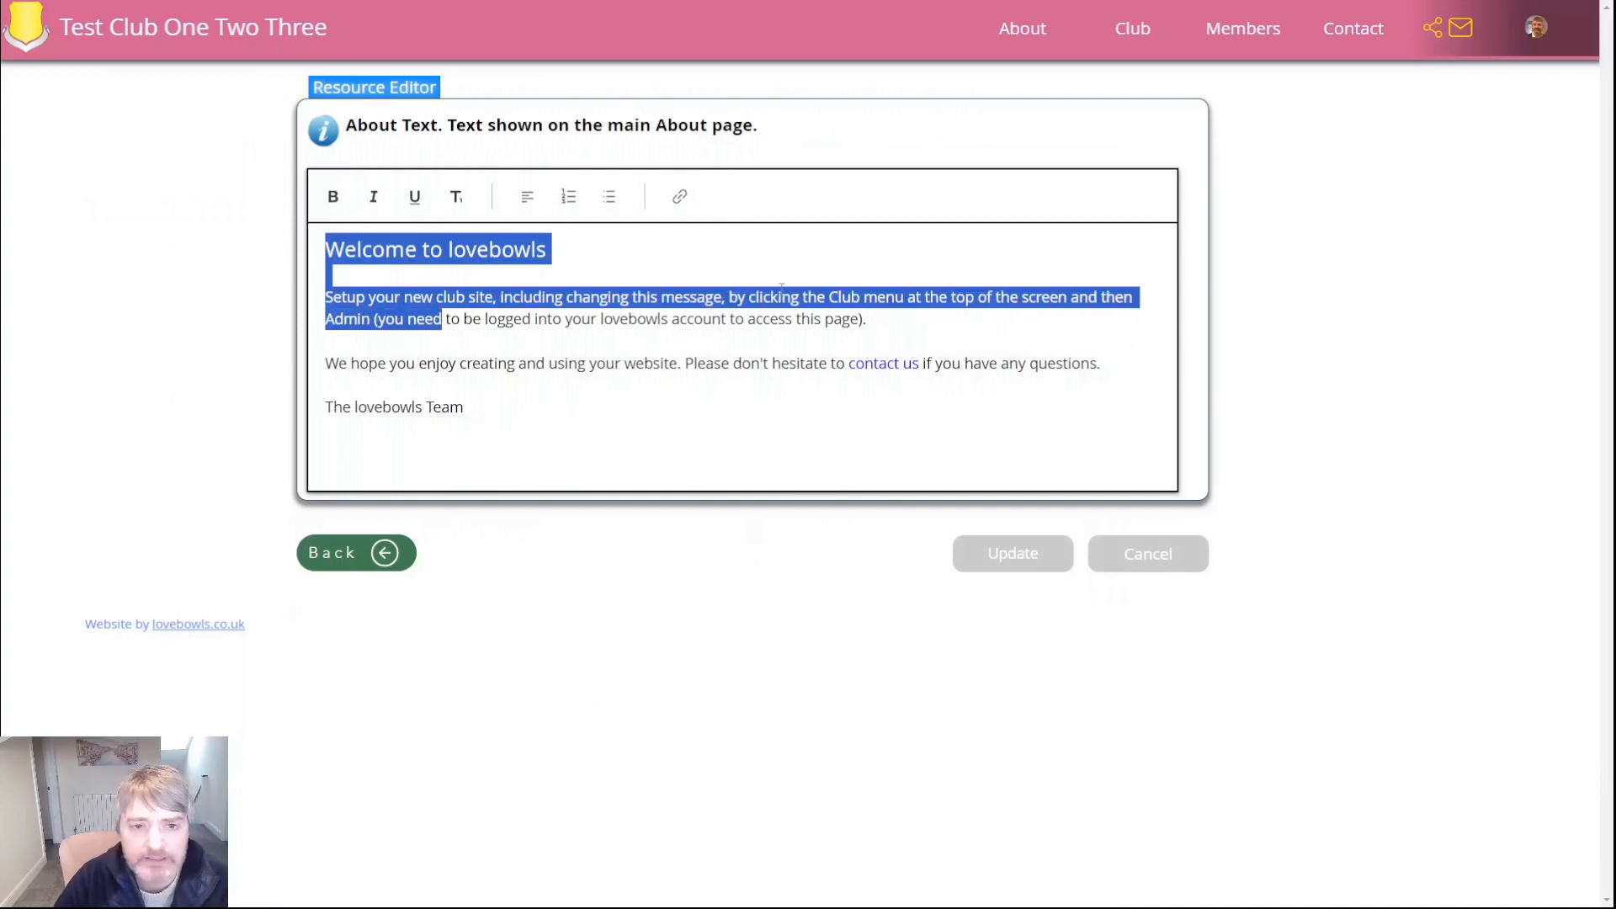
left_click(554, 248)
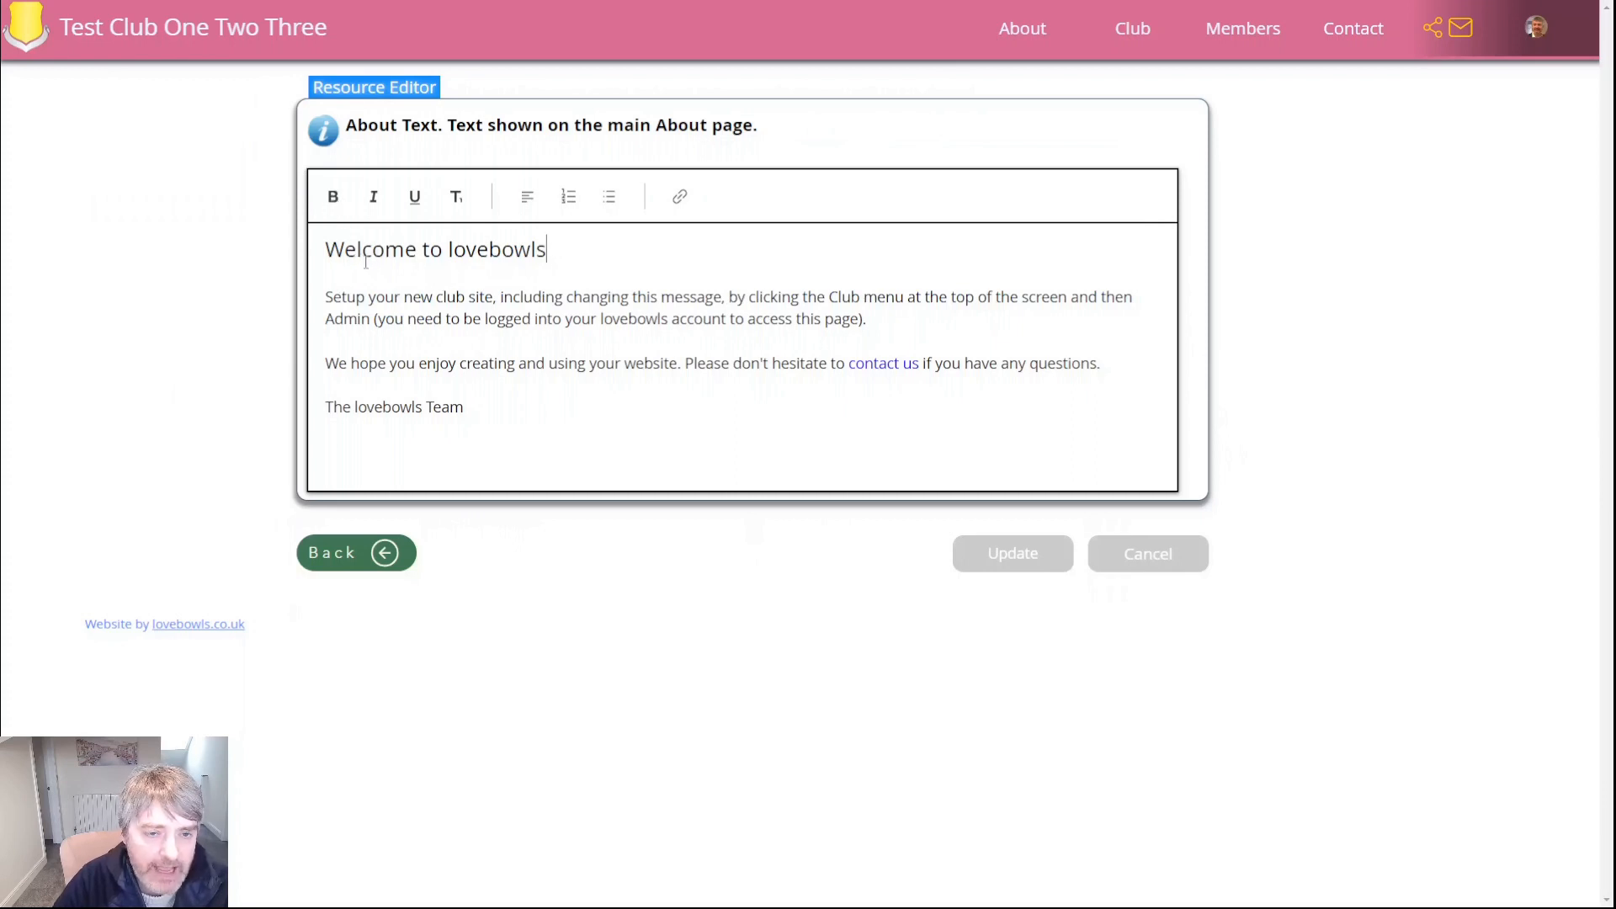
left_click(447, 279)
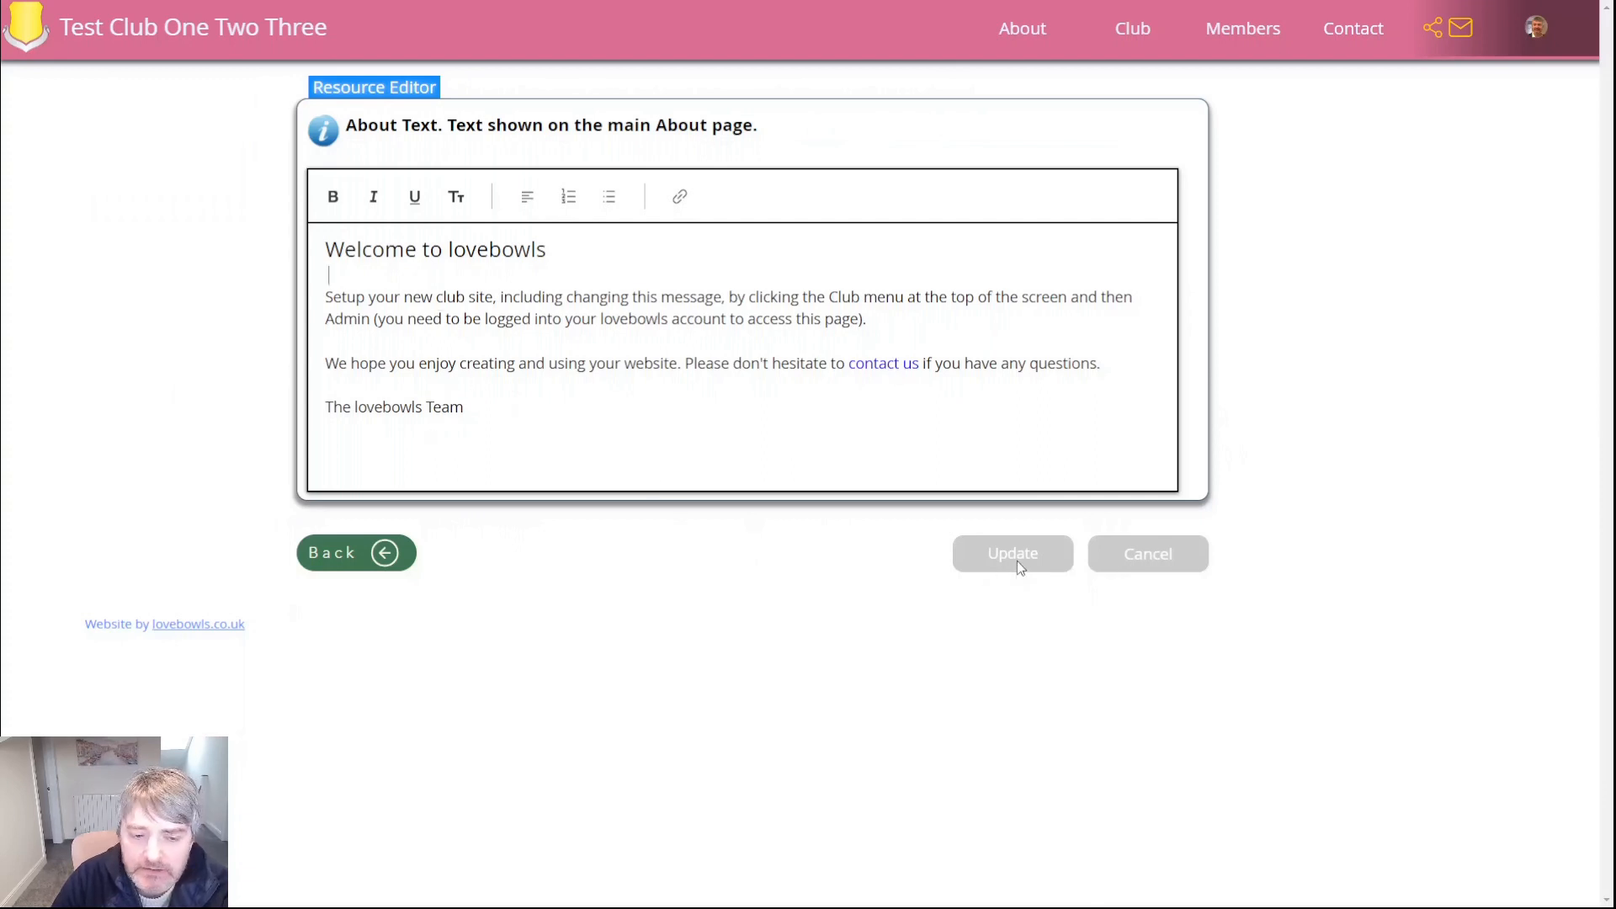
left_click(334, 555)
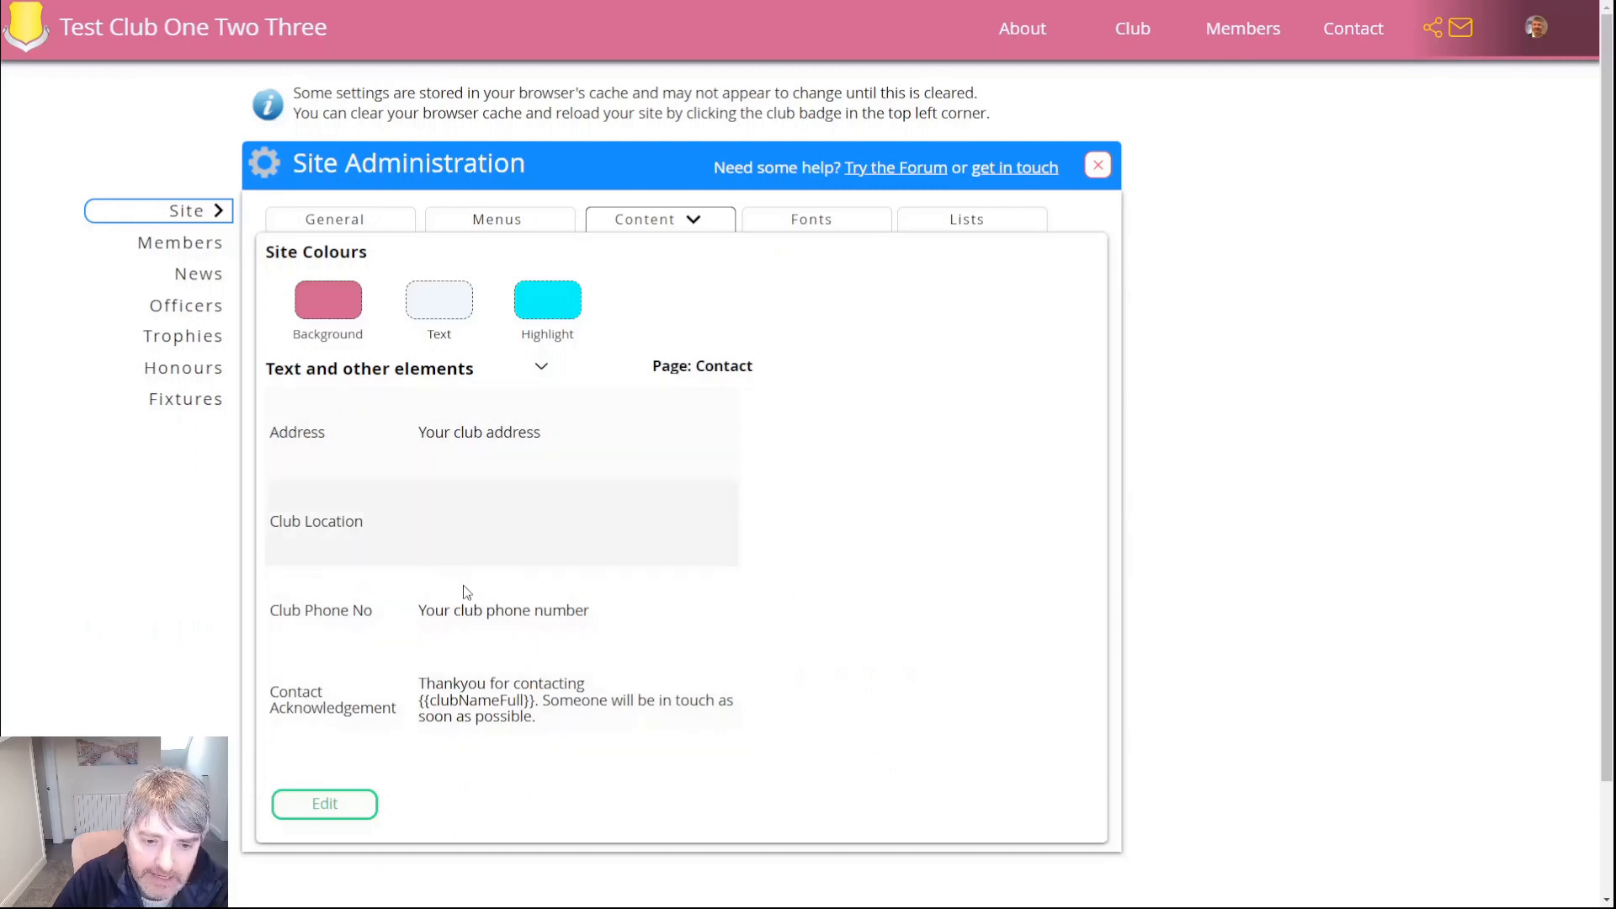
Set the Club Main Title Font to Garamond.
left_click(778, 218)
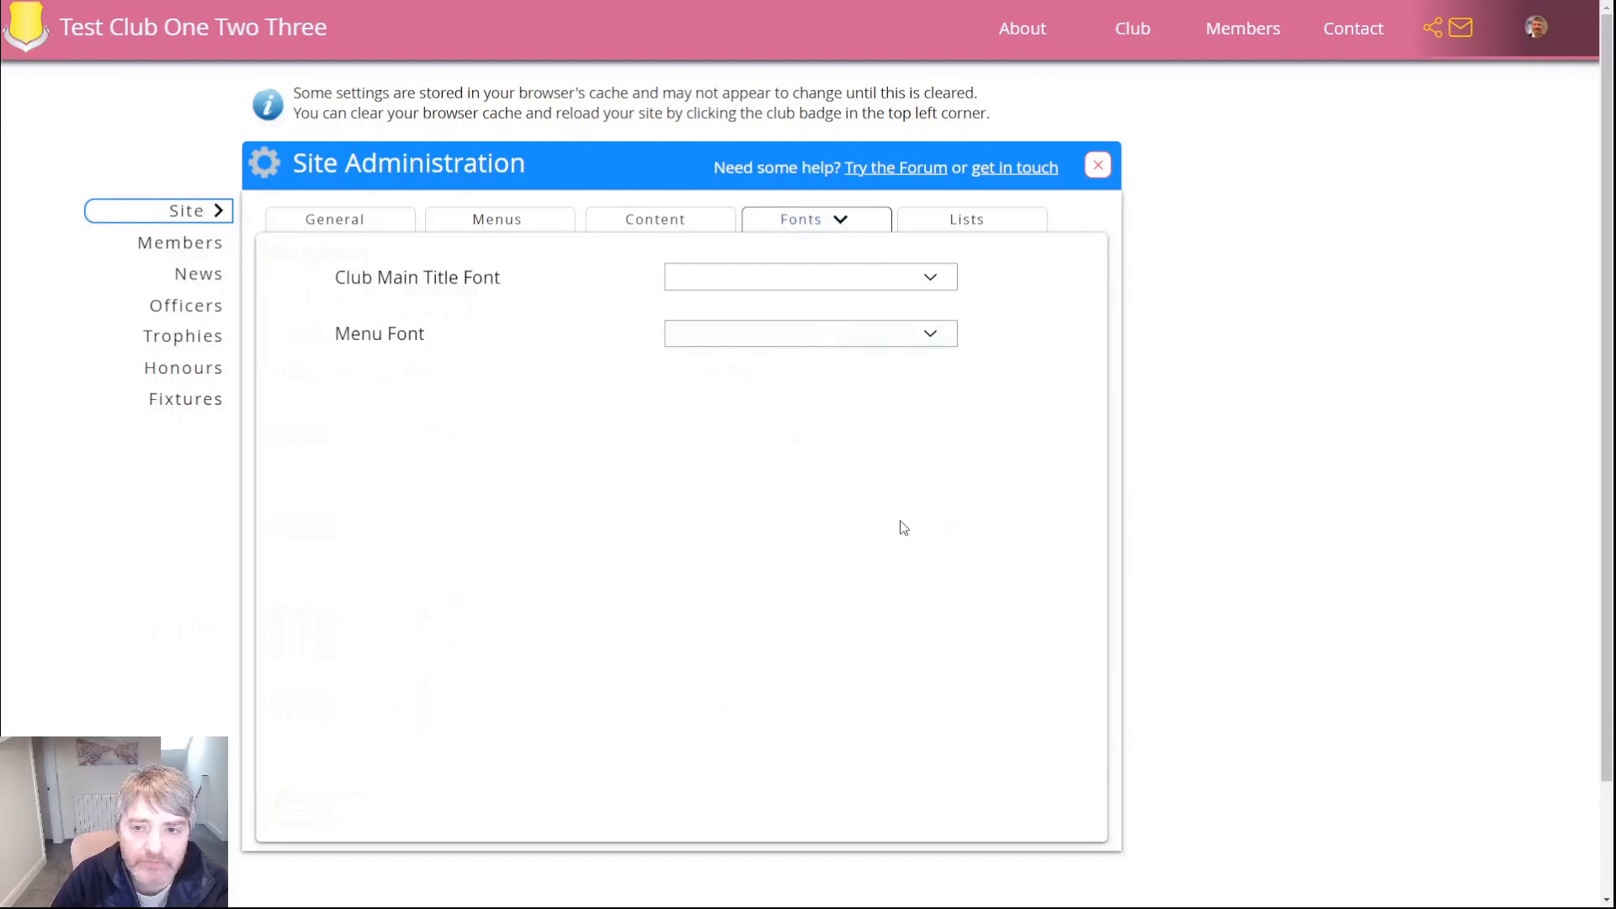
left_click(936, 287)
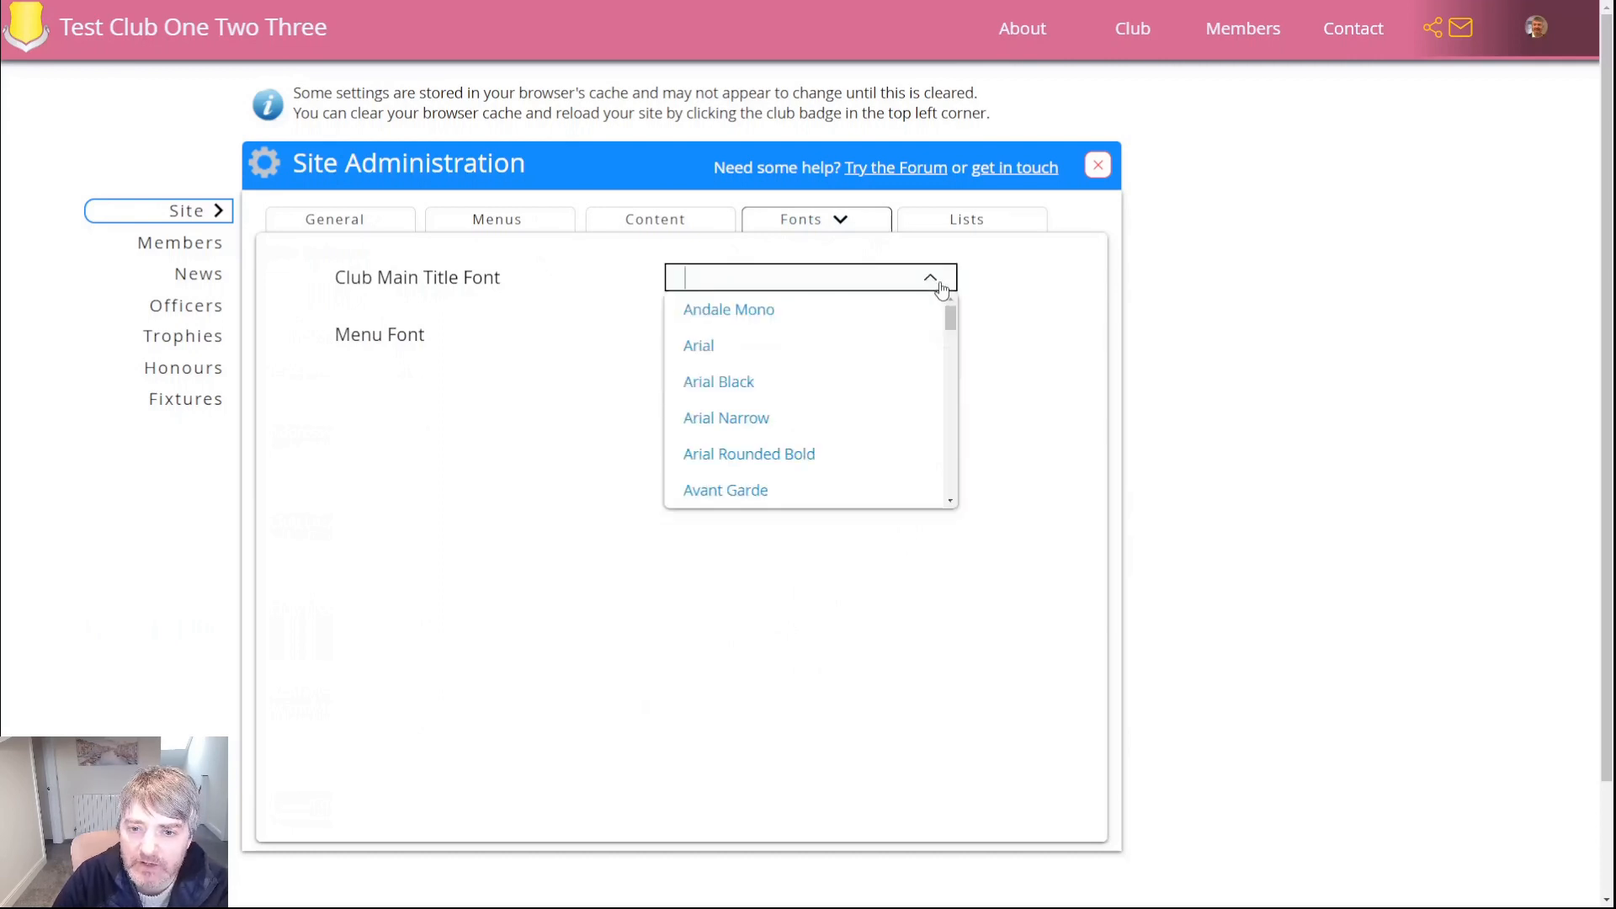
left_click_drag(952, 323, 955, 412)
left_click(812, 357)
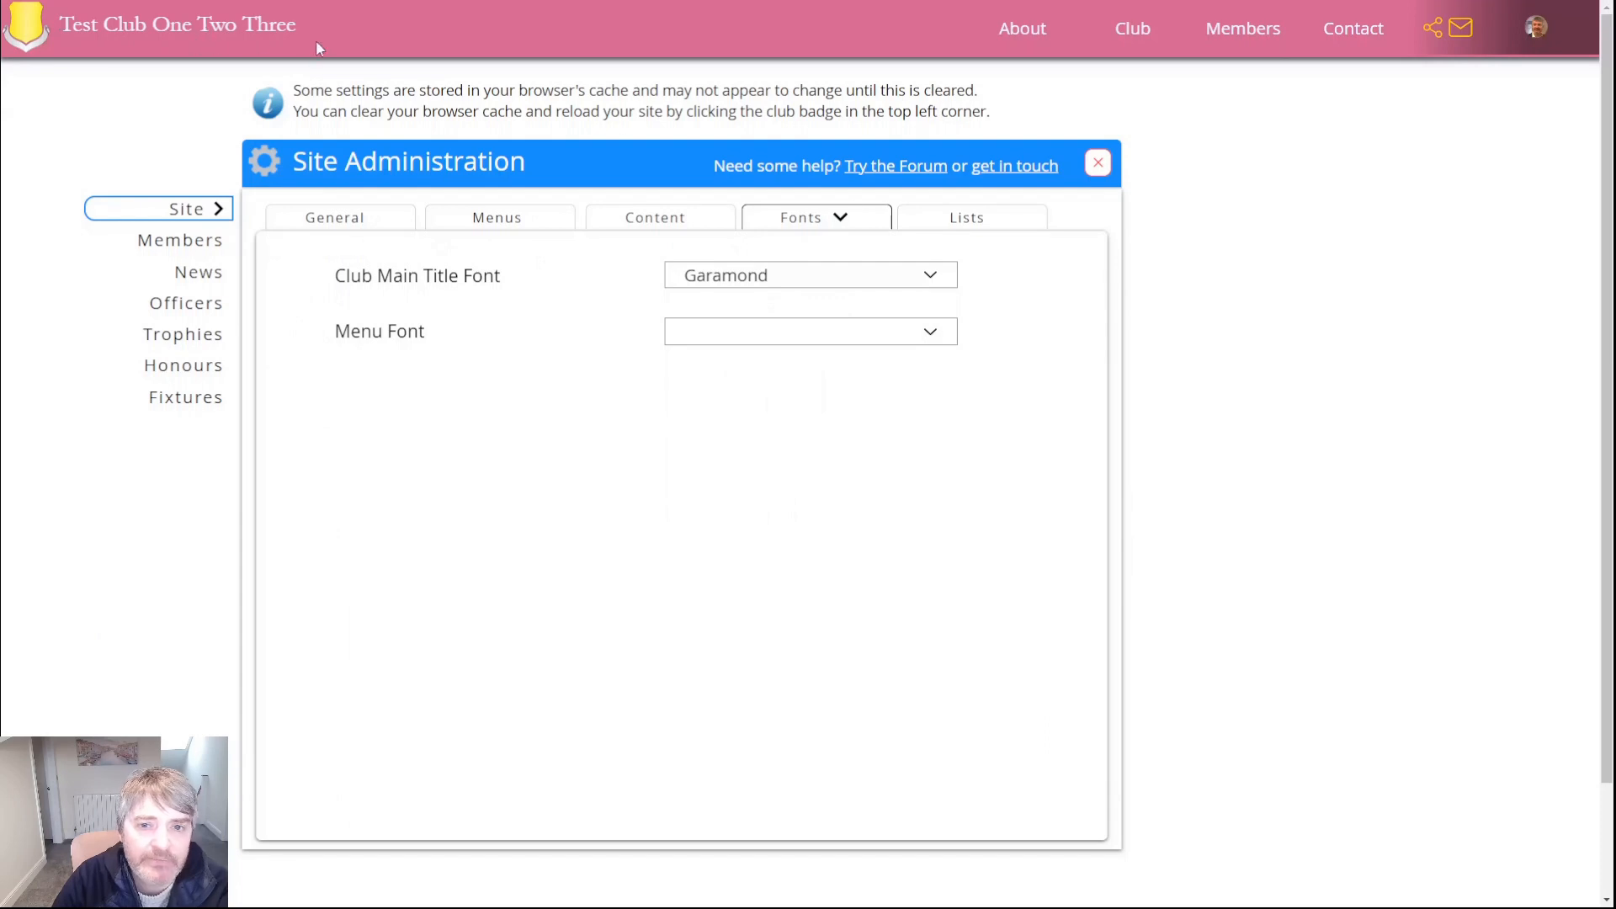
Set the Menu Font of the club site to Consolas.
left_click(941, 332)
scroll(769, 480, "down", 4)
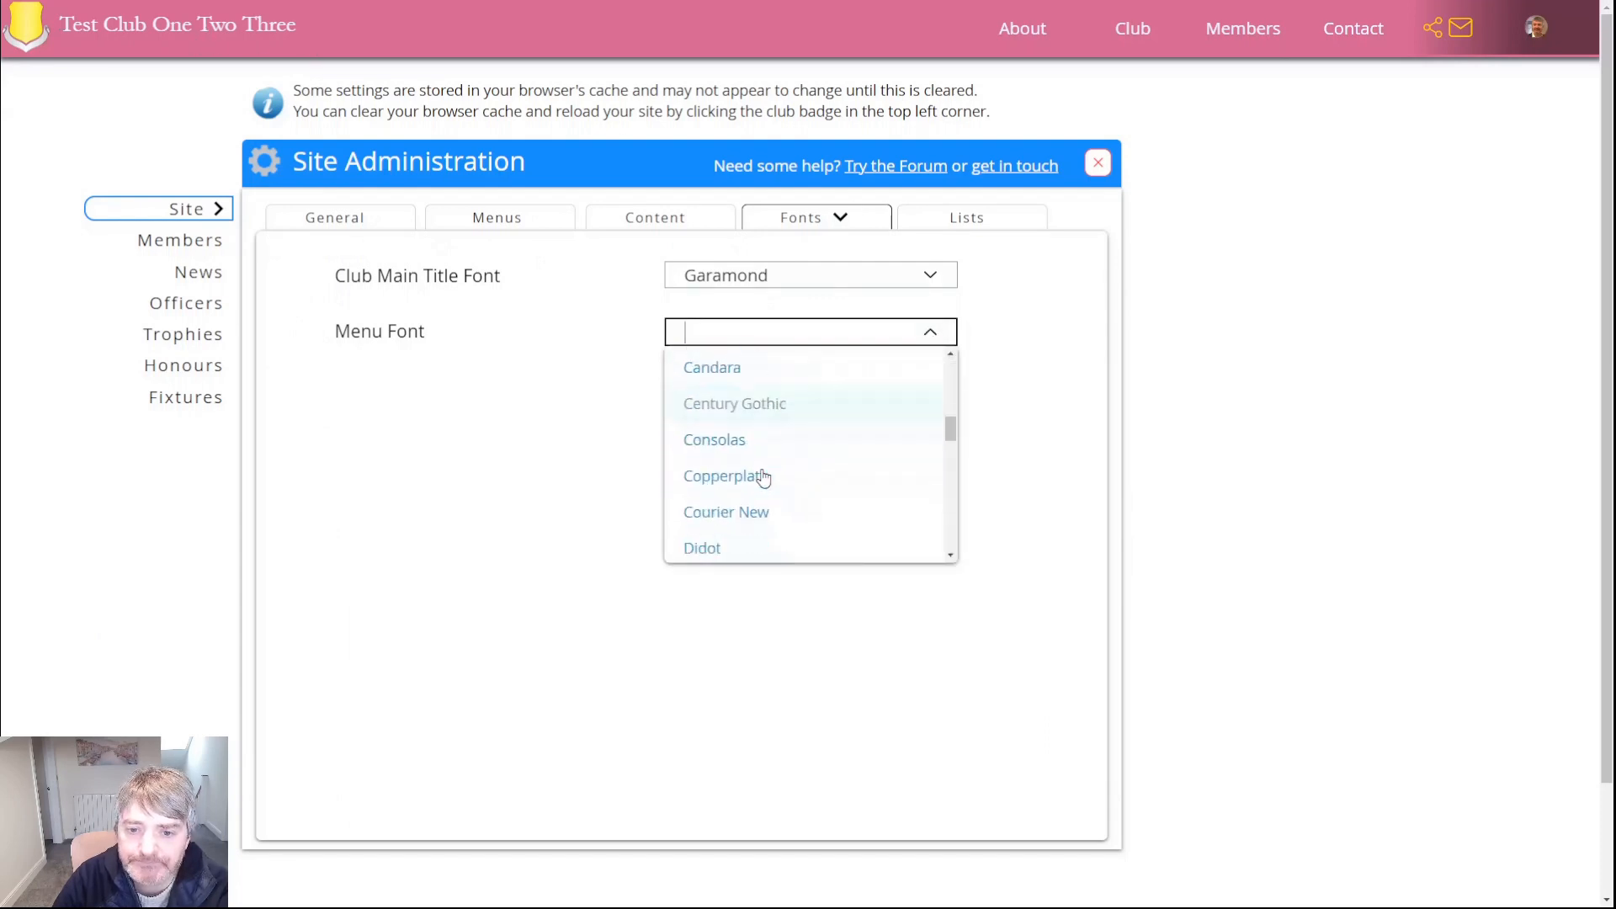
left_click(740, 446)
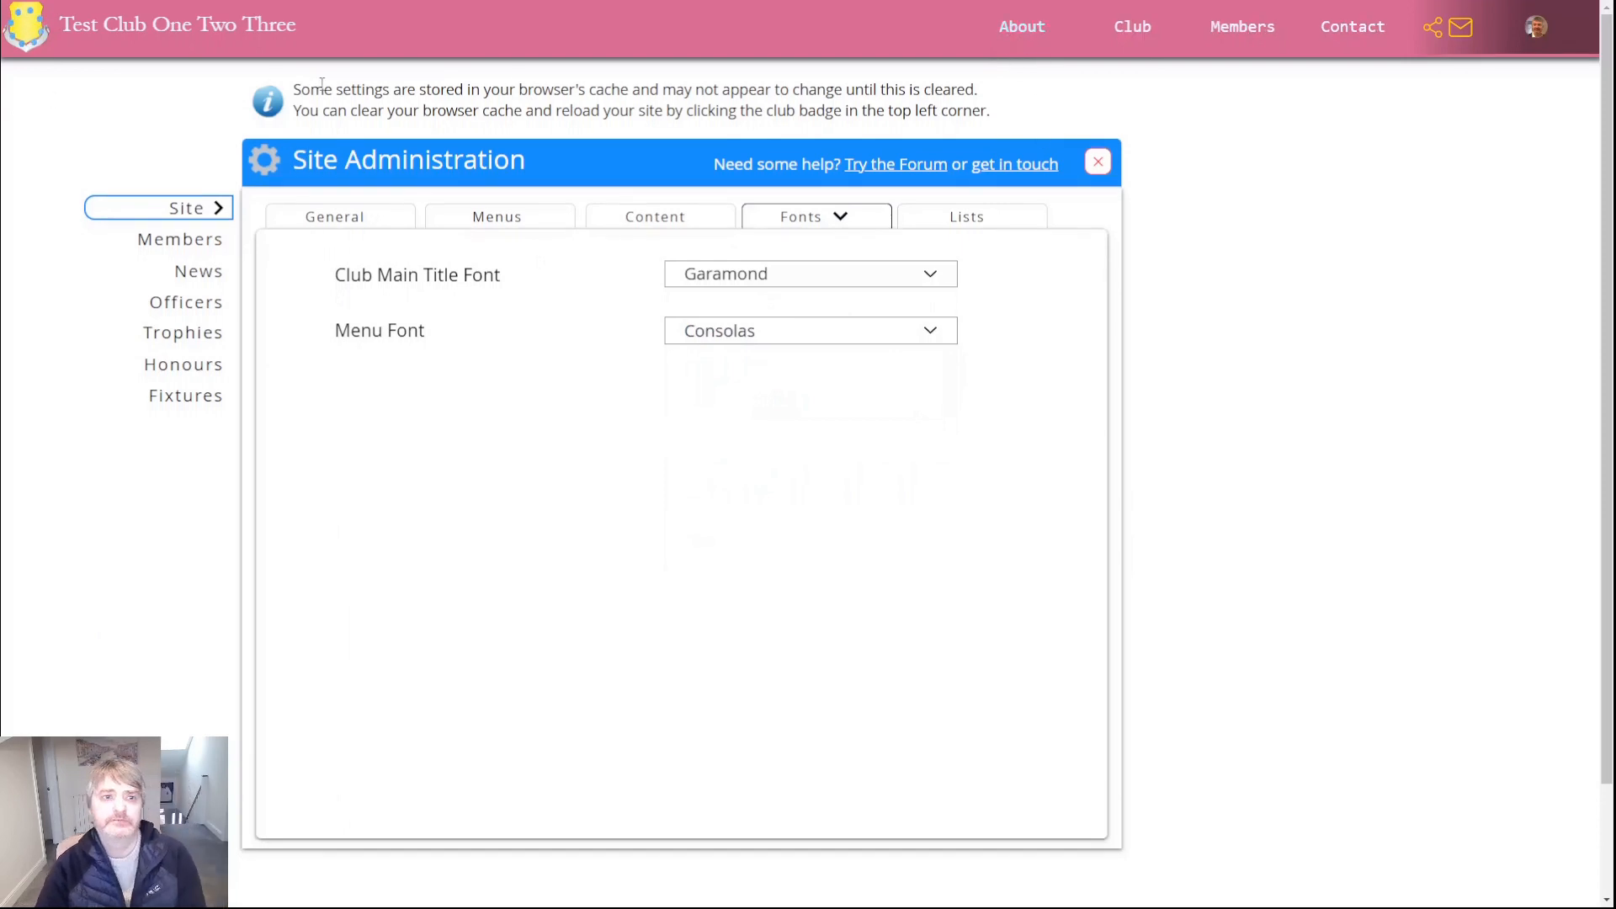
Examine the items in the SEO Tags list and compare them with the SEO Tags field in the general site settings.
left_click(951, 219)
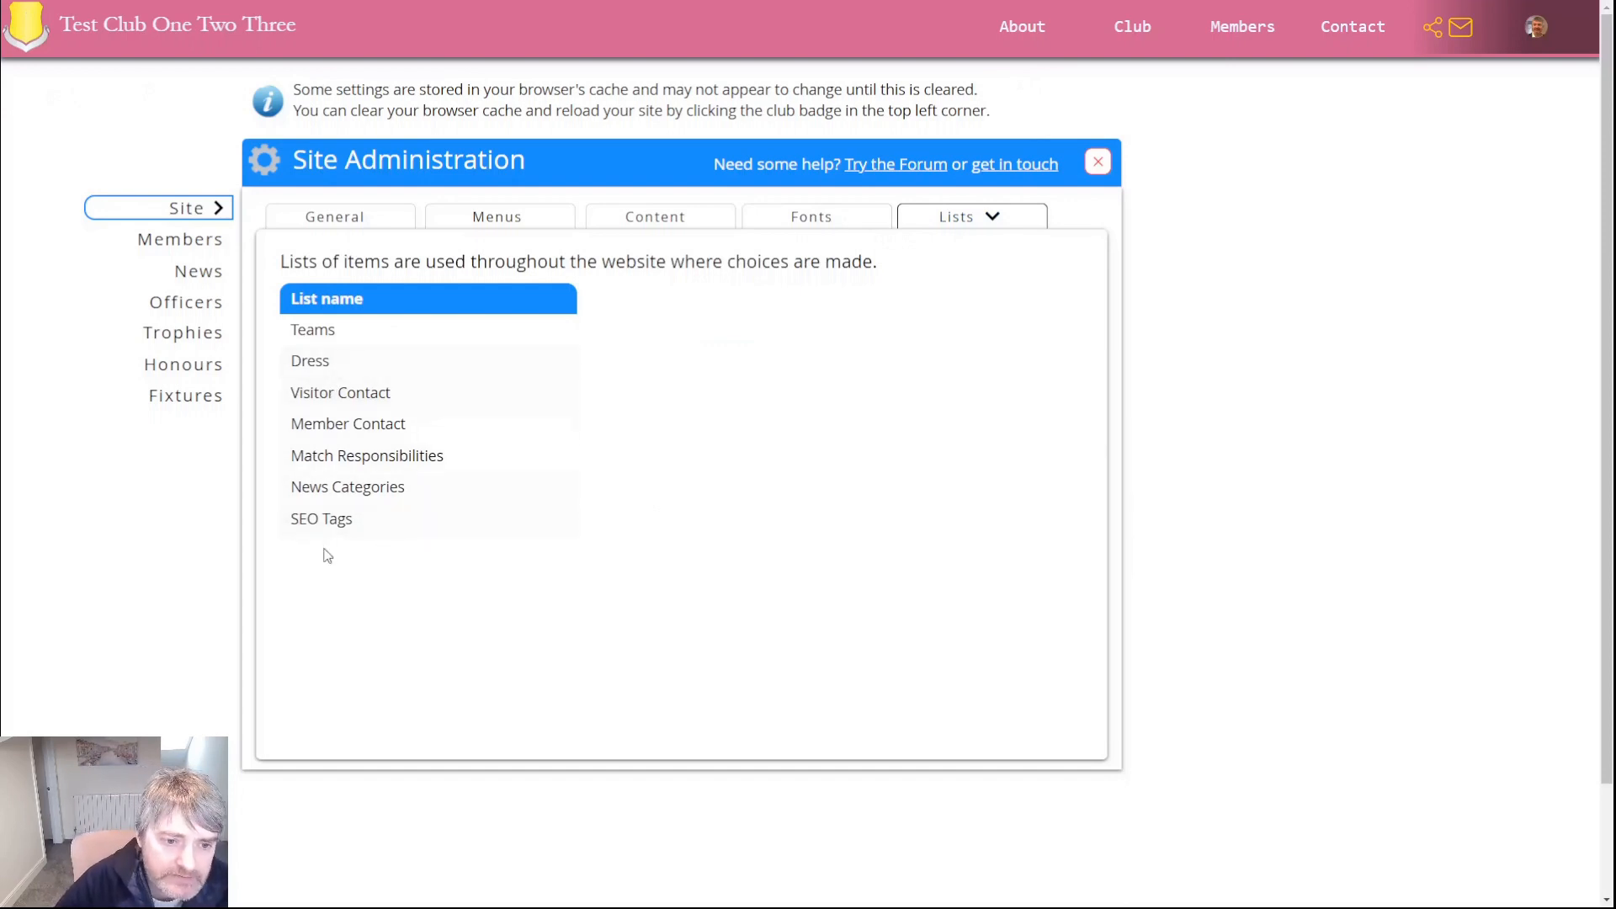
left_click(337, 519)
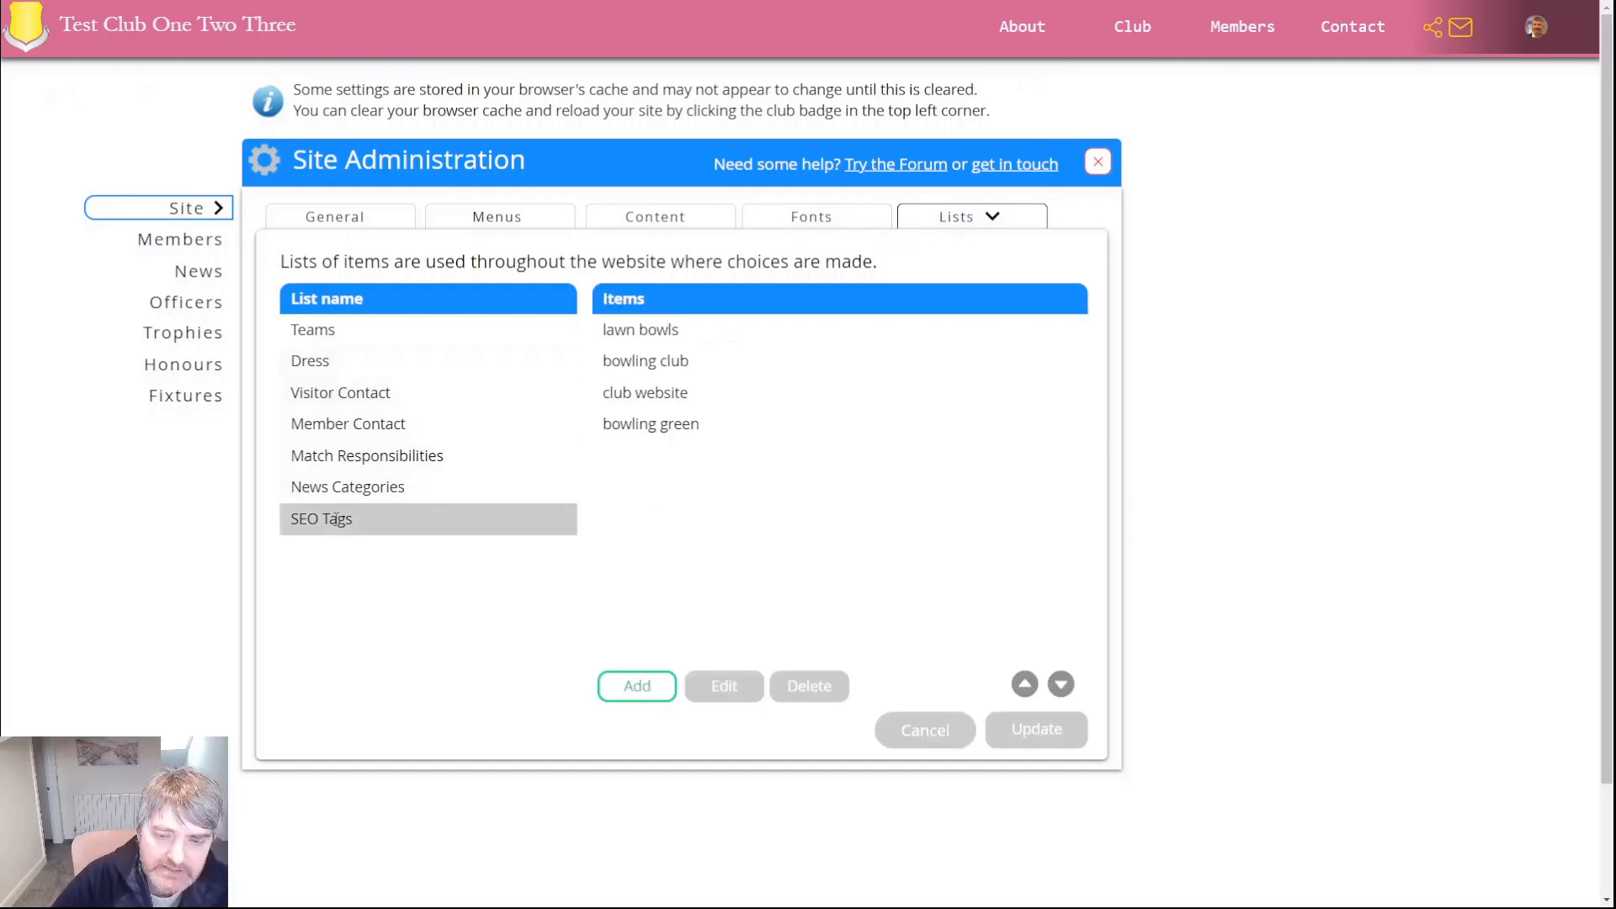
left_click(337, 220)
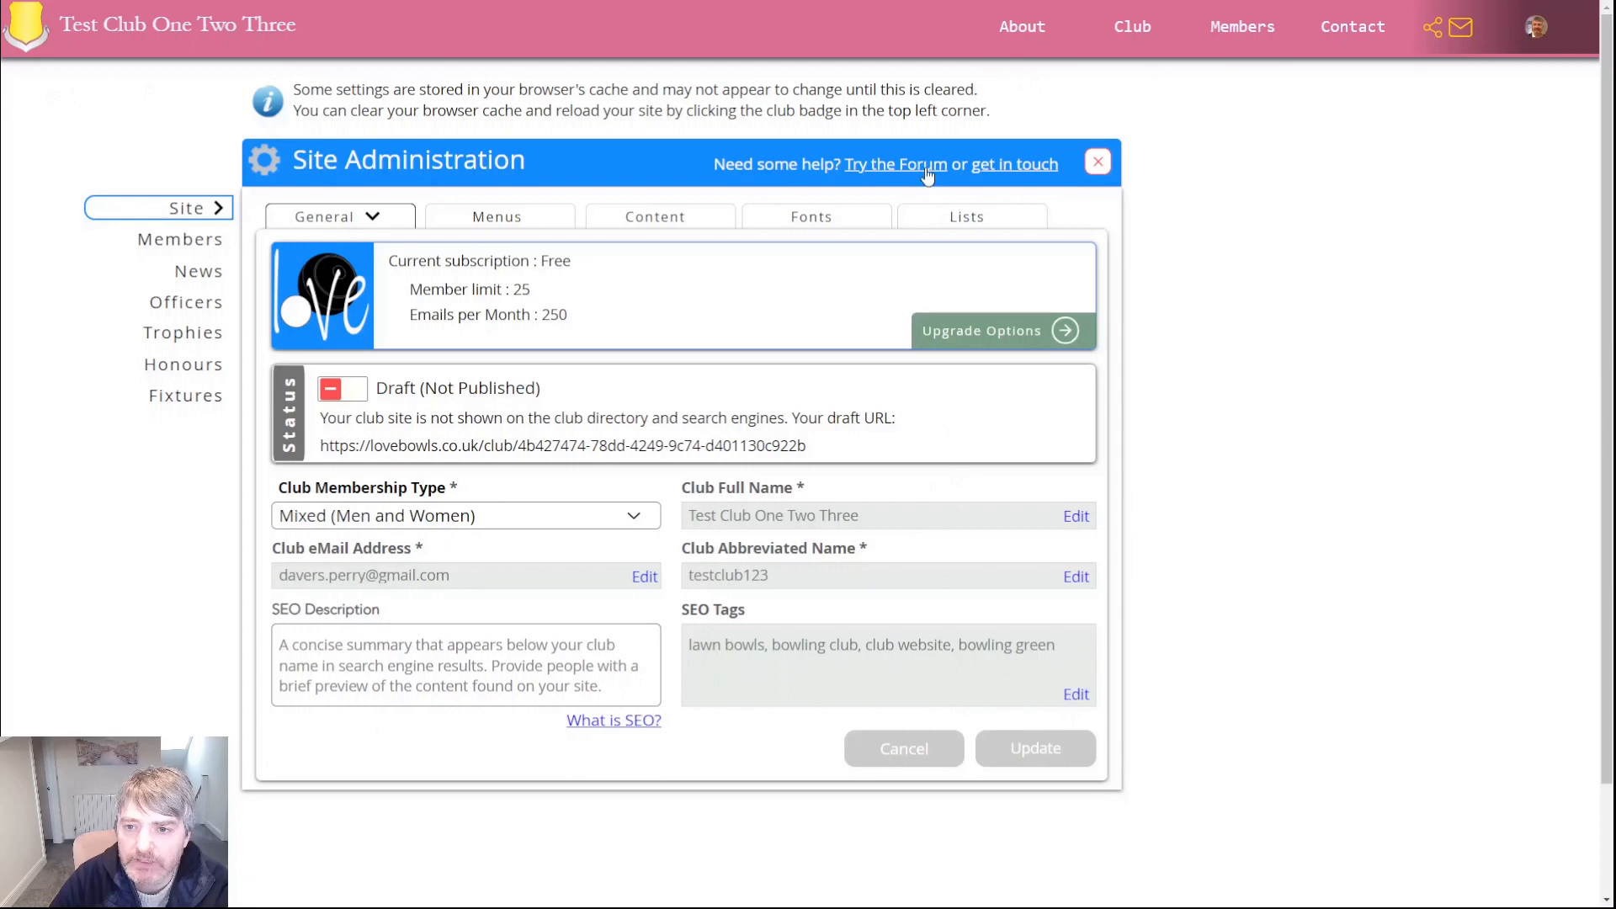
Review the items of the Teams, Dress, Visitor Contact, Member Contact, Match Responsibilities and News Categories lists.
left_click(948, 217)
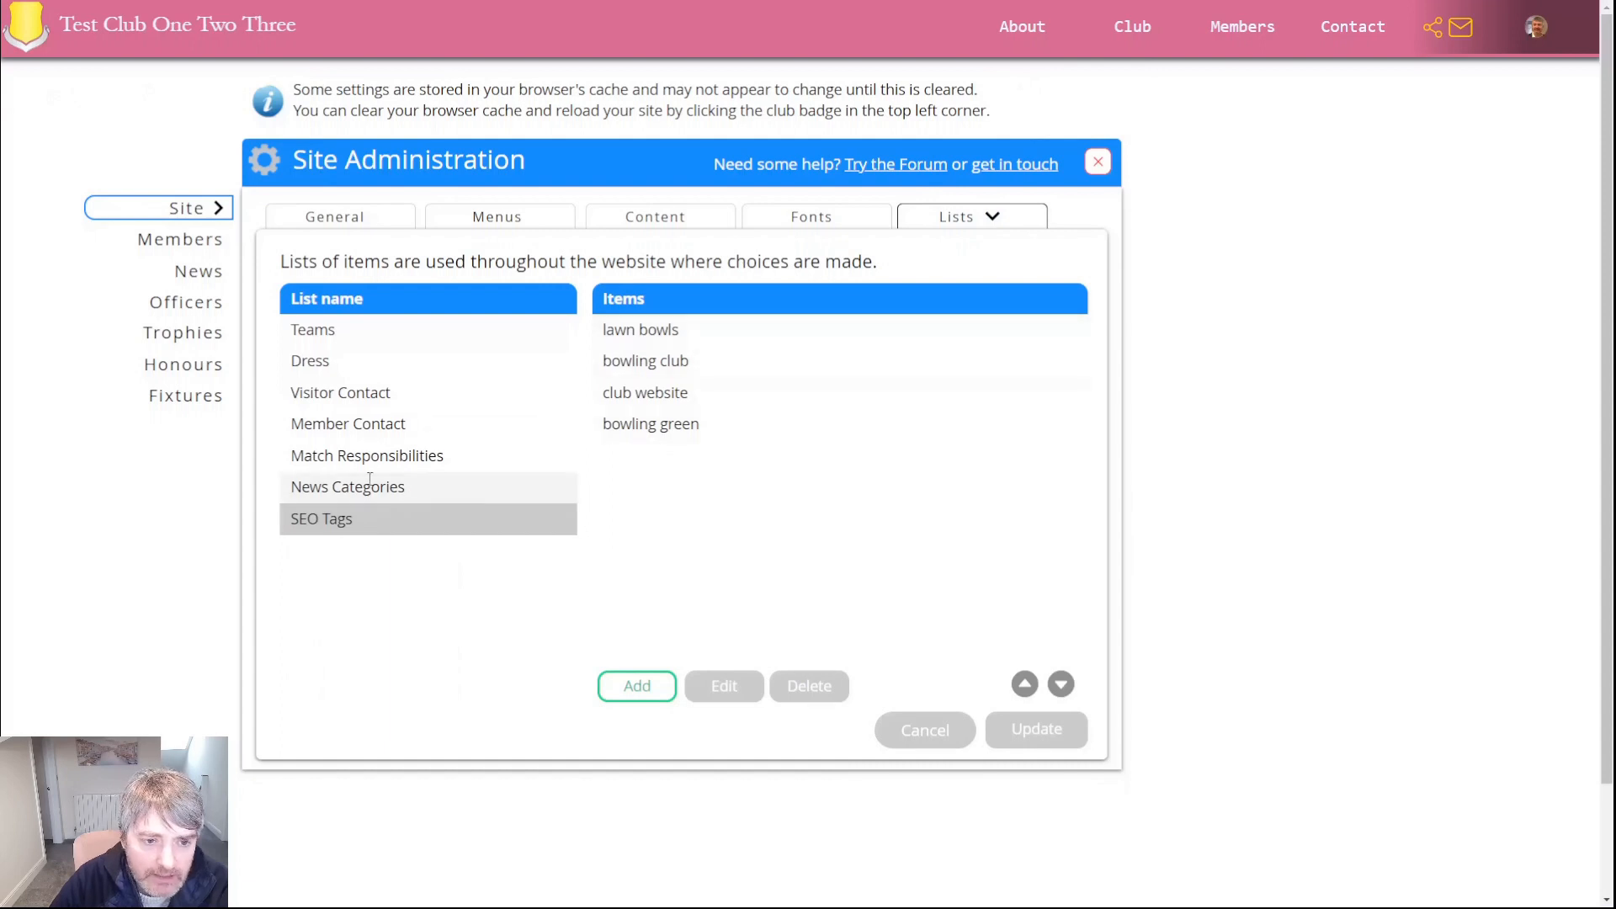
left_click(332, 331)
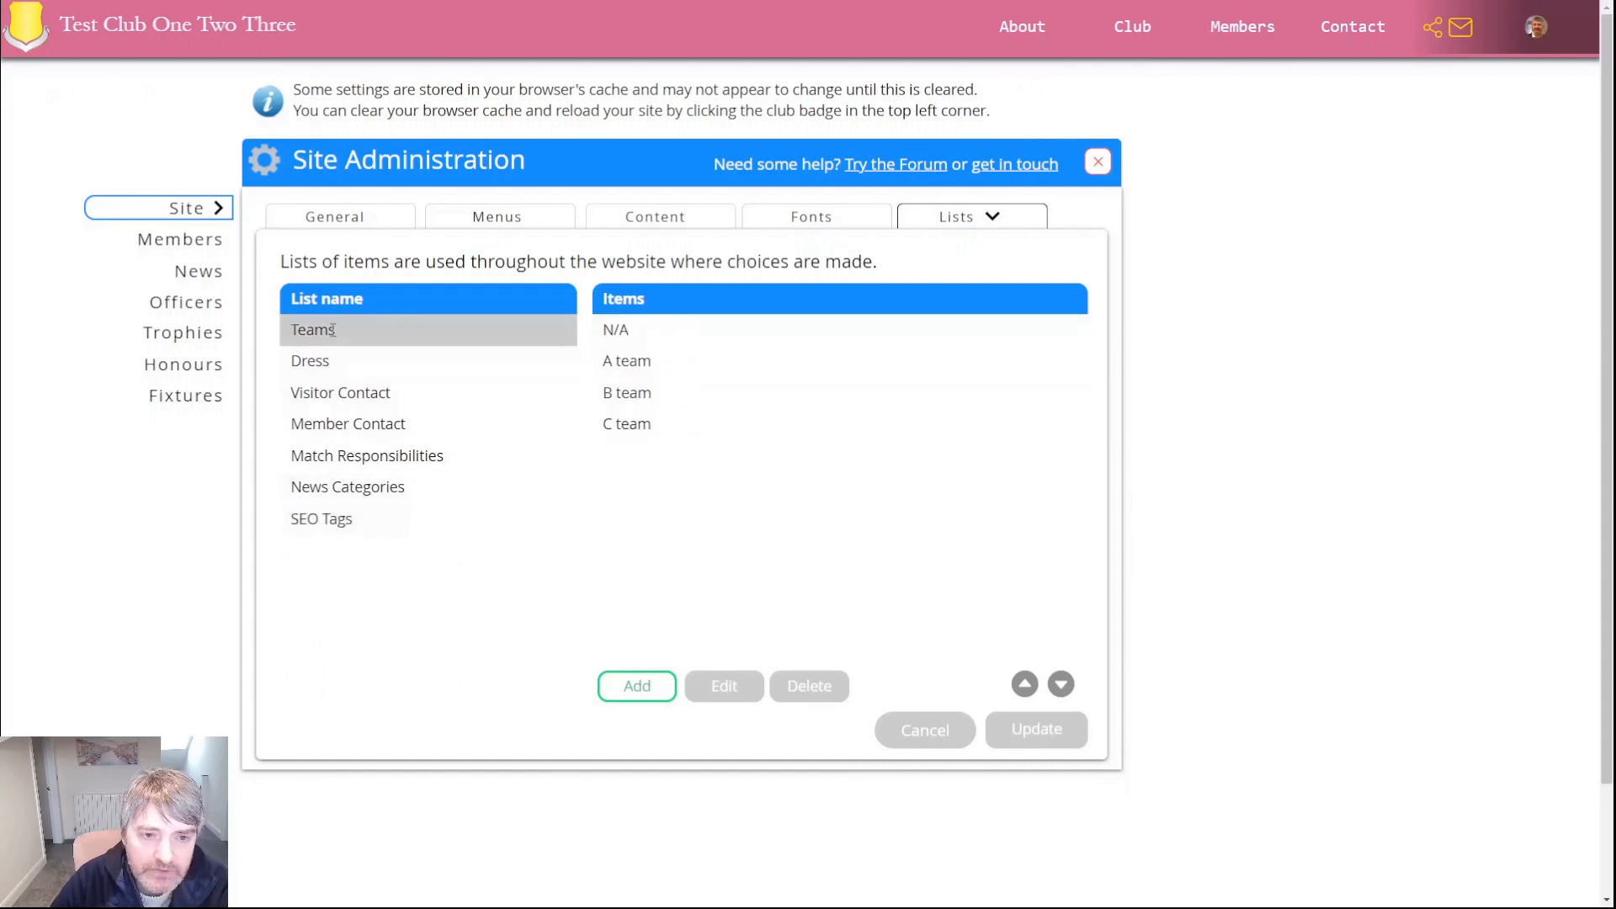
left_click(325, 363)
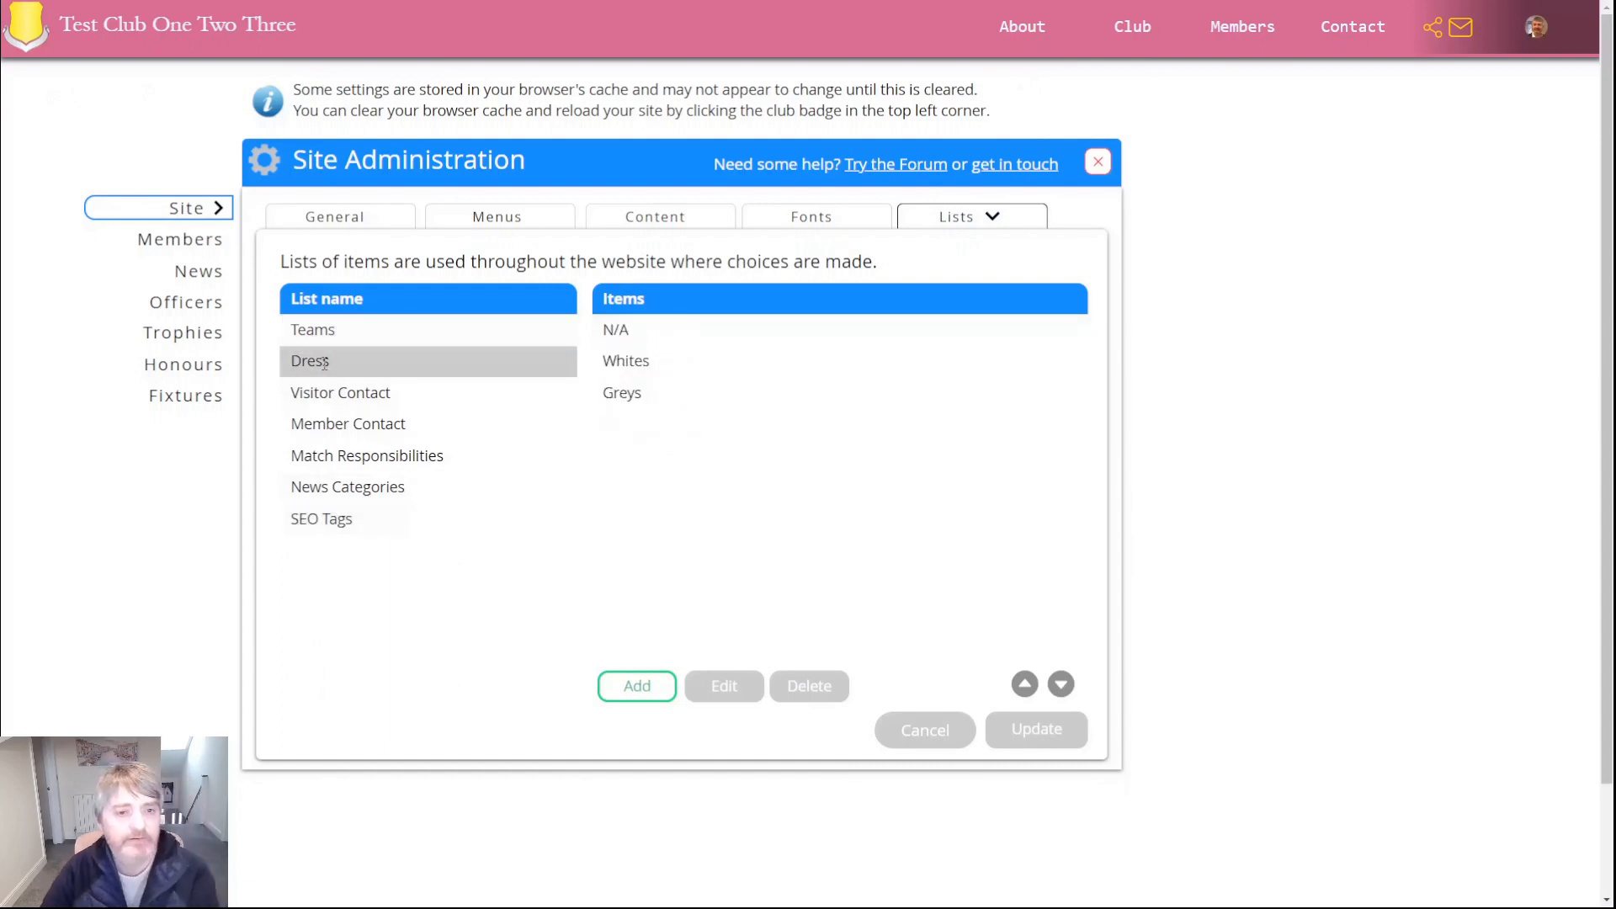
left_click(386, 392)
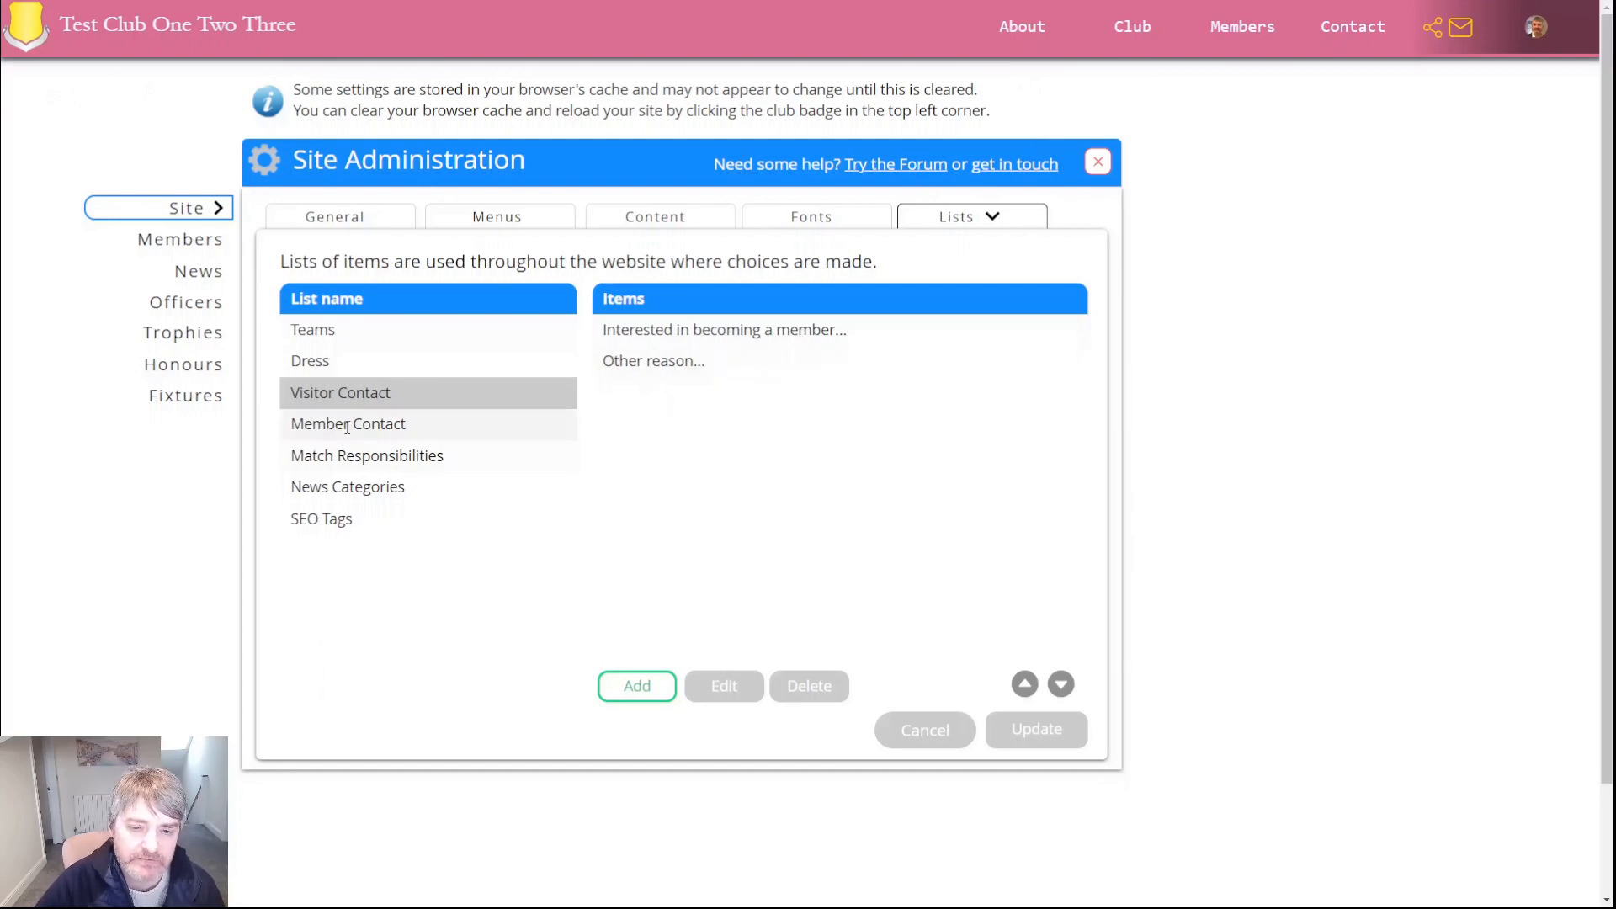
left_click(401, 424)
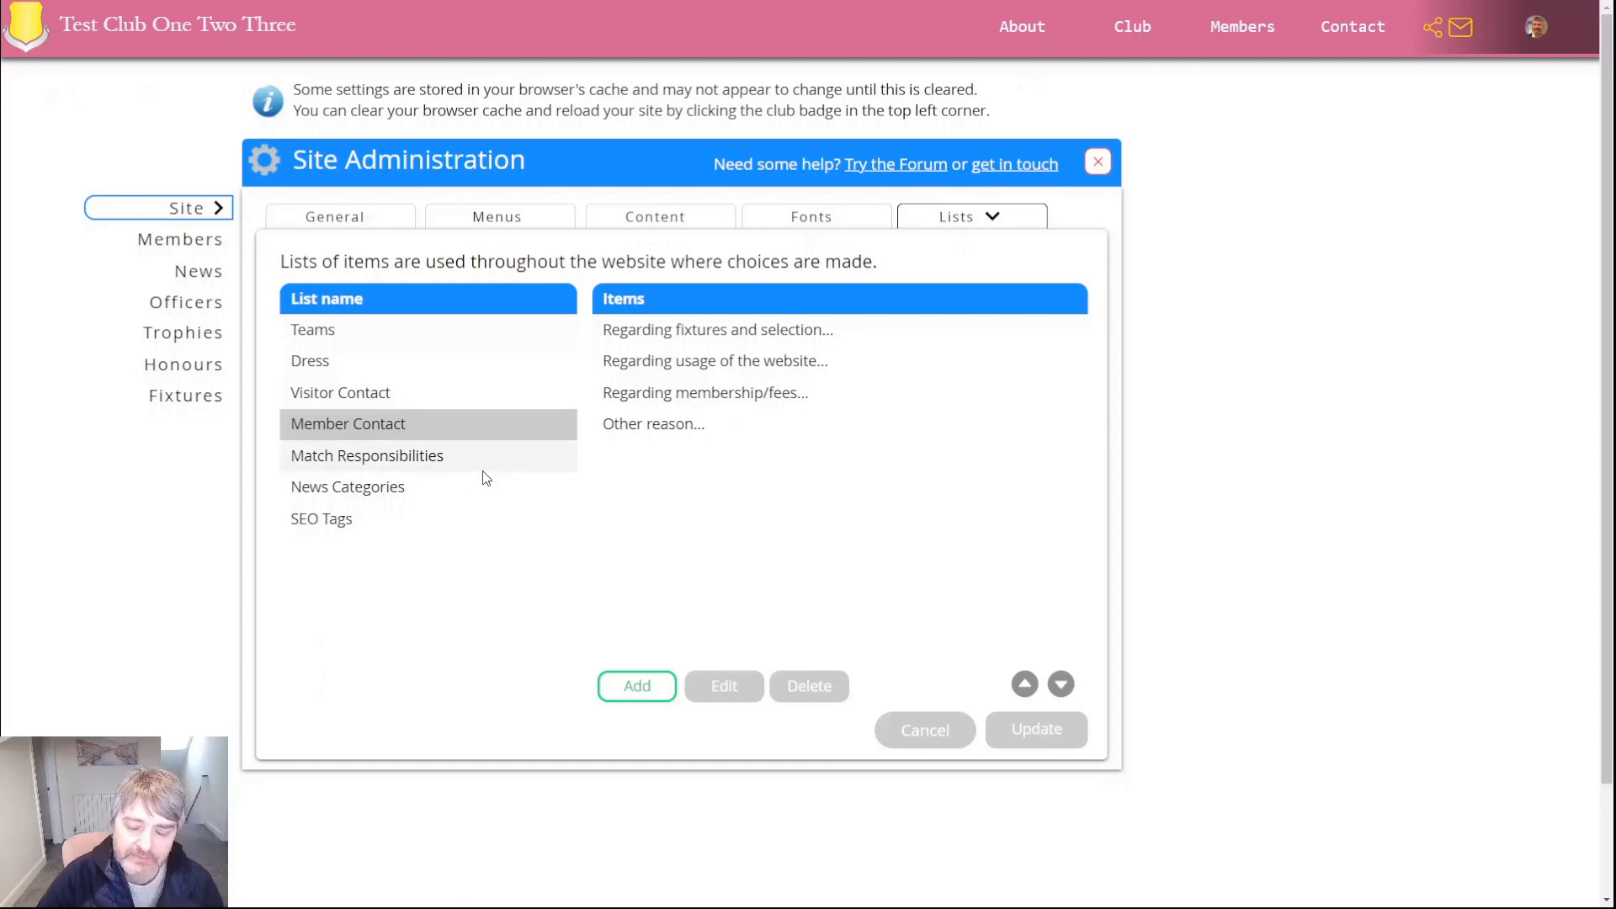
left_click(383, 459)
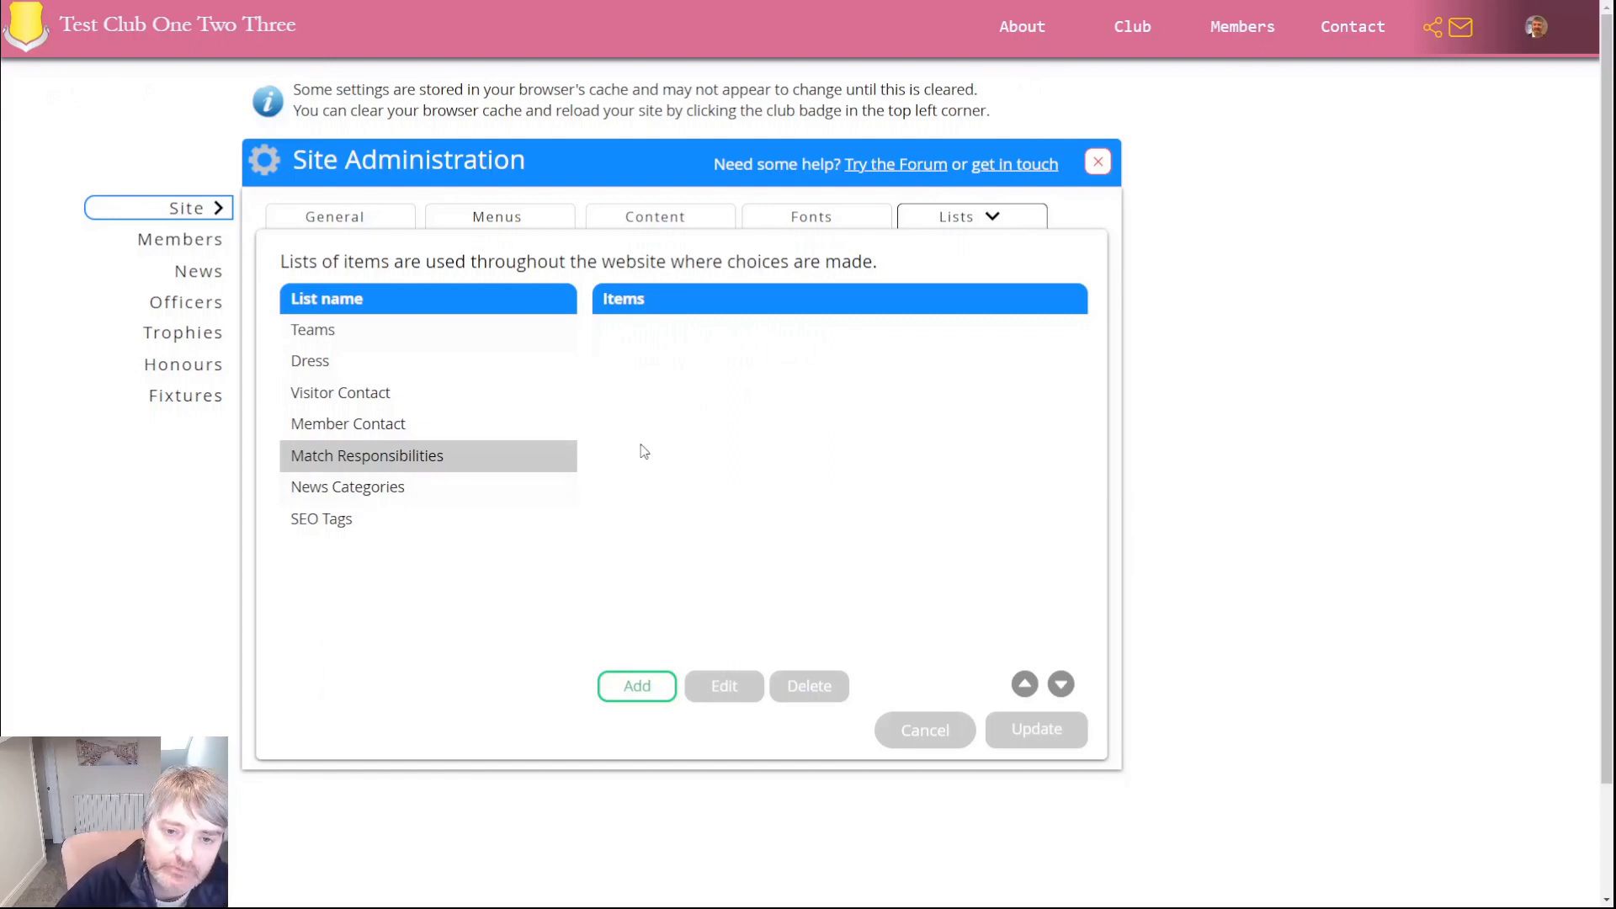
left_click(355, 503)
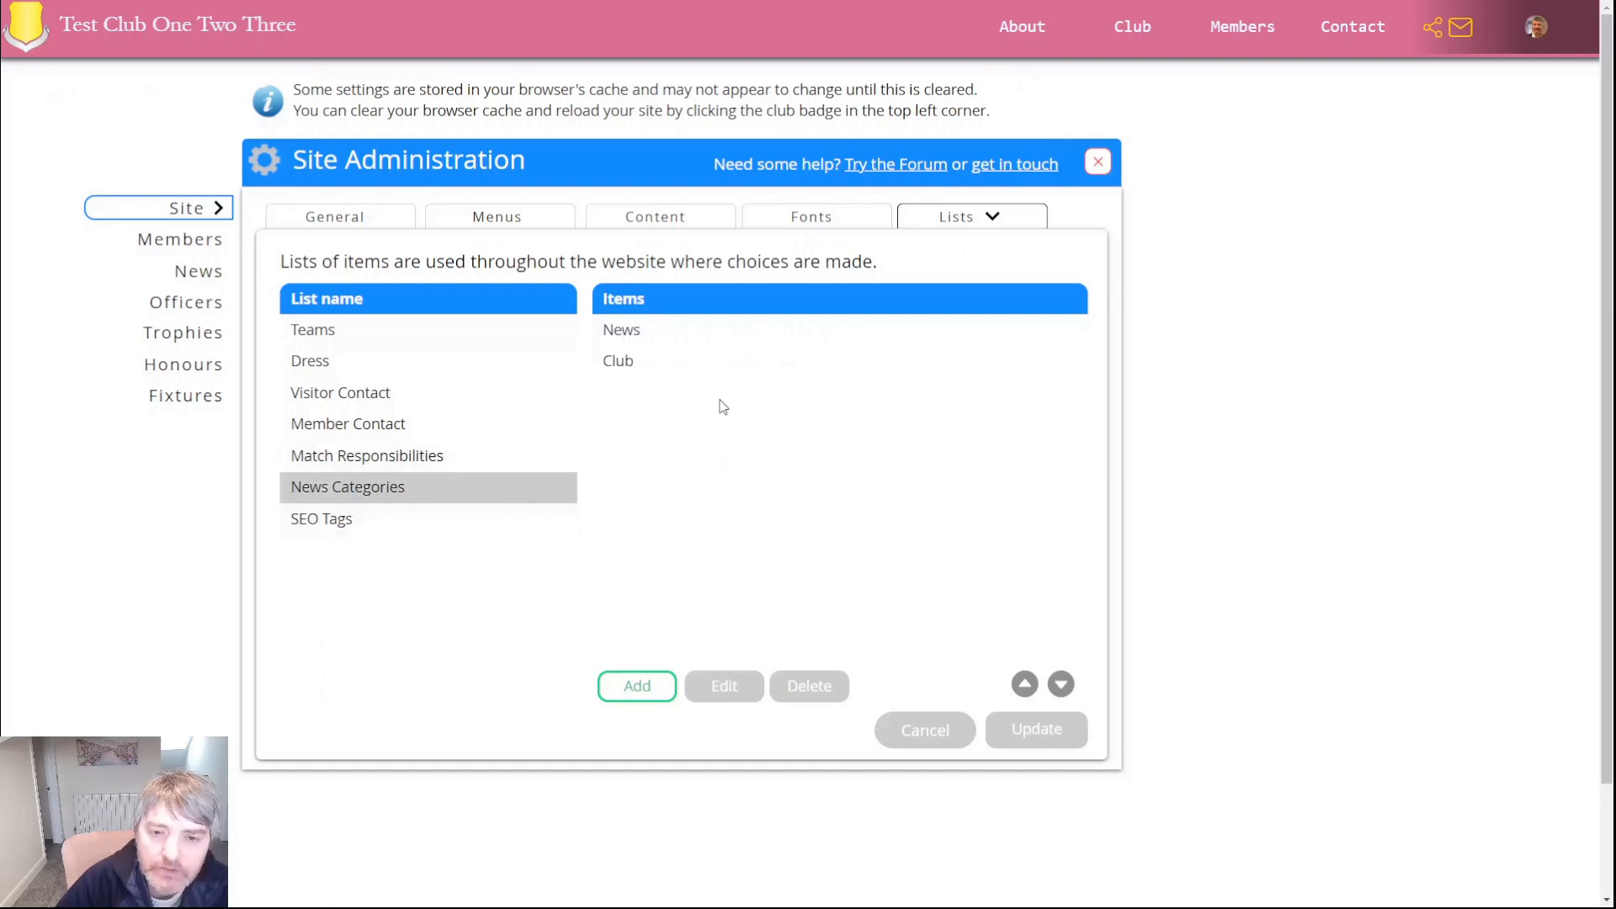